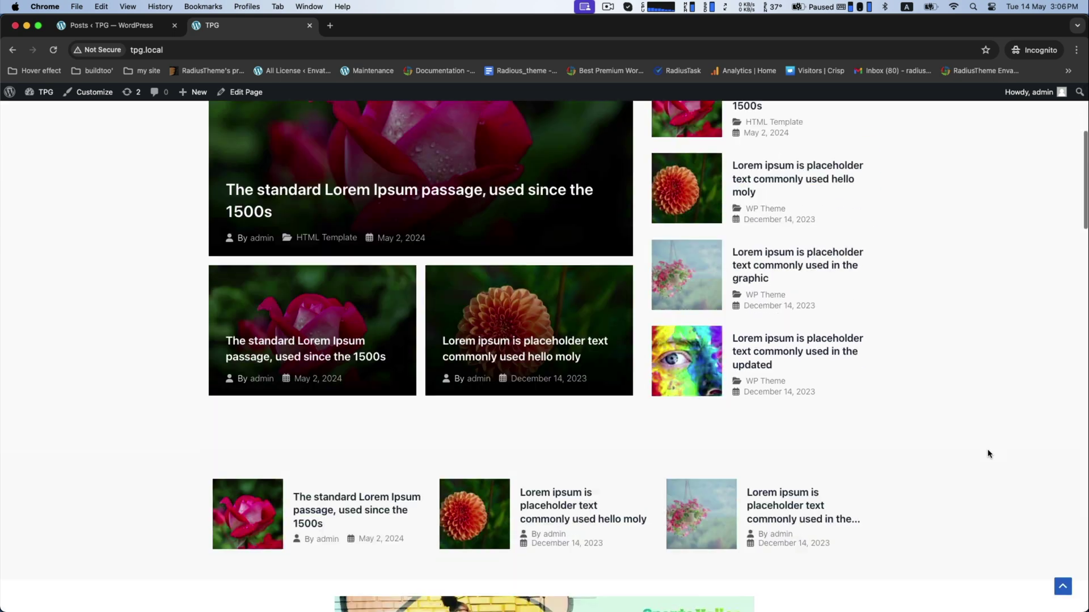
{"action": "scroll", "coordinate": [988, 454], "scroll_direction": "down", "scroll_amount": 2}
{"action": "scroll", "coordinate": [988, 455], "scroll_direction": "down", "scroll_amount": 3}
{"action": "scroll", "coordinate": [988, 454], "scroll_direction": "down", "scroll_amount": 2}
{"action": "scroll", "coordinate": [988, 455], "scroll_direction": "down", "scroll_amount": 1}
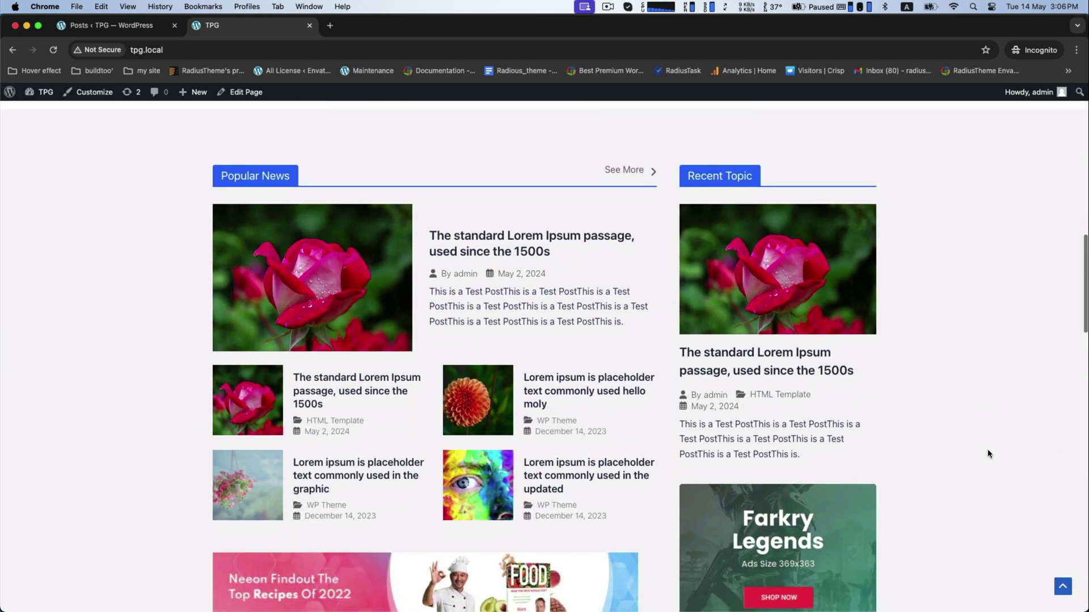
{"action": "scroll", "coordinate": [989, 454], "scroll_direction": "down", "scroll_amount": 2}
{"action": "scroll", "coordinate": [989, 454], "scroll_direction": "down", "scroll_amount": 3}
{"action": "scroll", "coordinate": [988, 455], "scroll_direction": "down", "scroll_amount": 2}
{"action": "scroll", "coordinate": [988, 454], "scroll_direction": "down", "scroll_amount": 2}
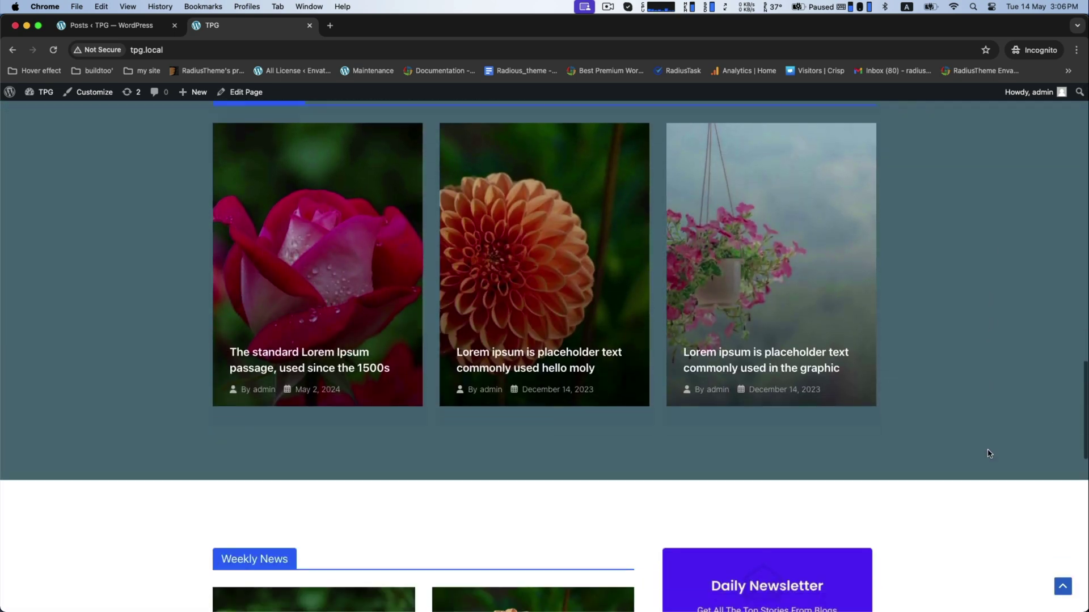
{"action": "scroll", "coordinate": [988, 454], "scroll_direction": "down", "scroll_amount": 3}
{"action": "scroll", "coordinate": [989, 454], "scroll_direction": "down", "scroll_amount": 2}
{"action": "scroll", "coordinate": [989, 455], "scroll_direction": "down", "scroll_amount": 3}
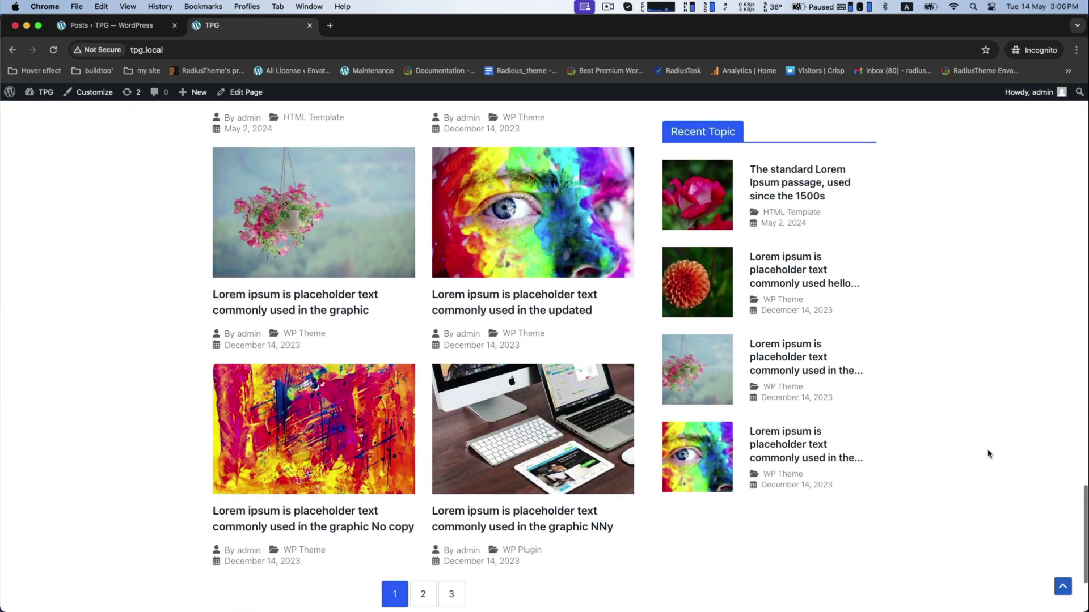
{"action": "scroll", "coordinate": [989, 455], "scroll_direction": "down", "scroll_amount": 1}
{"action": "scroll", "coordinate": [989, 454], "scroll_direction": "down", "scroll_amount": 2}
{"action": "scroll", "coordinate": [988, 455], "scroll_direction": "up", "scroll_amount": 3}
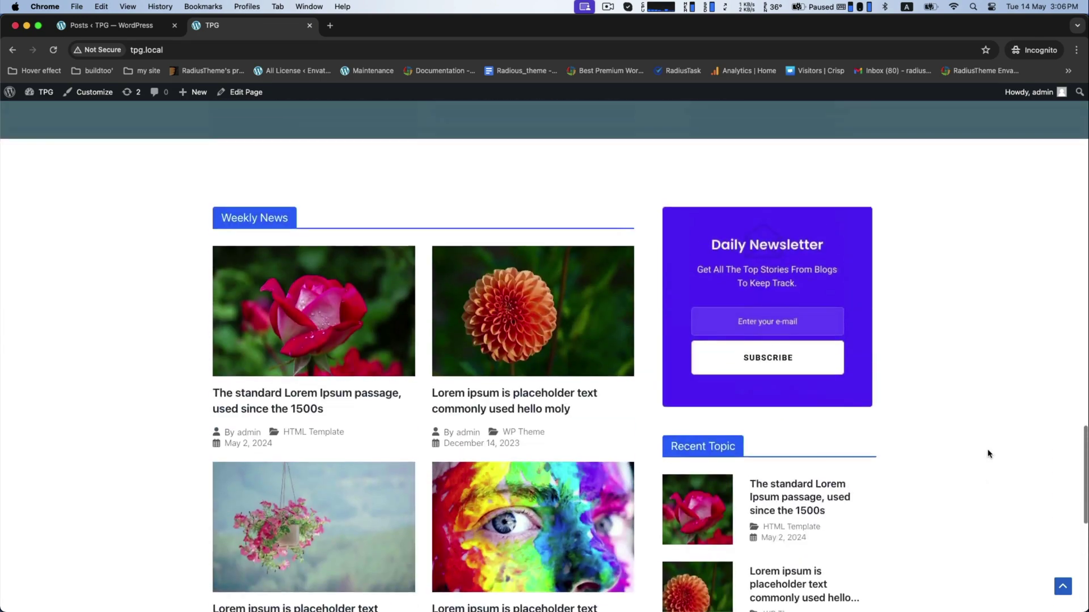
{"action": "scroll", "coordinate": [989, 454], "scroll_direction": "up", "scroll_amount": 3}
{"action": "scroll", "coordinate": [989, 454], "scroll_direction": "up", "scroll_amount": 1}
{"action": "scroll", "coordinate": [988, 455], "scroll_direction": "up", "scroll_amount": 3}
{"action": "scroll", "coordinate": [988, 454], "scroll_direction": "up", "scroll_amount": 3}
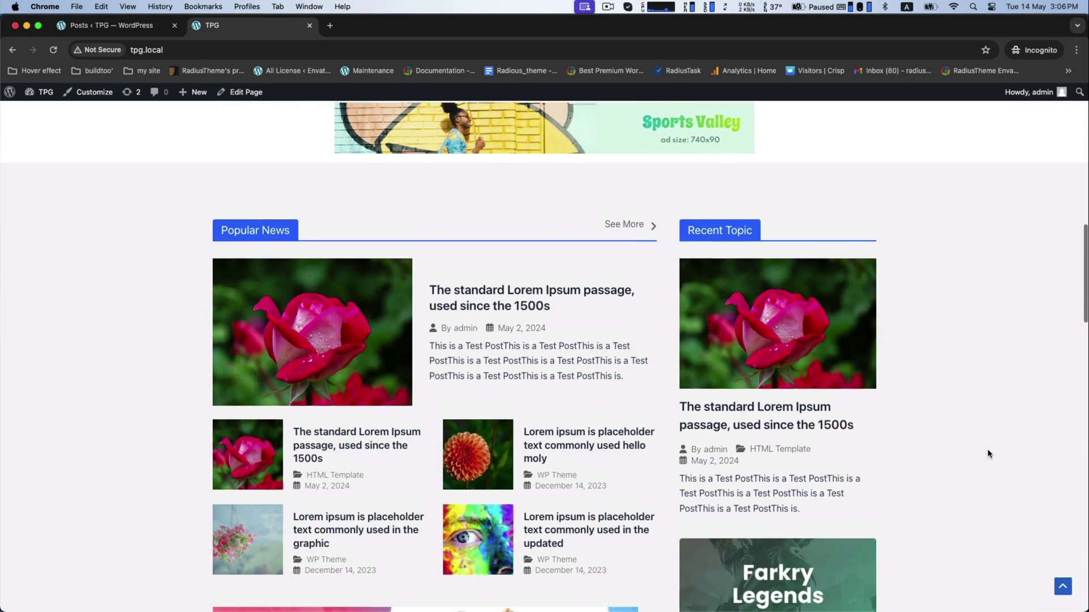
{"action": "scroll", "coordinate": [988, 454], "scroll_direction": "up", "scroll_amount": 3}
{"action": "scroll", "coordinate": [988, 454], "scroll_direction": "up", "scroll_amount": 3}
{"action": "scroll", "coordinate": [989, 455], "scroll_direction": "up", "scroll_amount": 3}
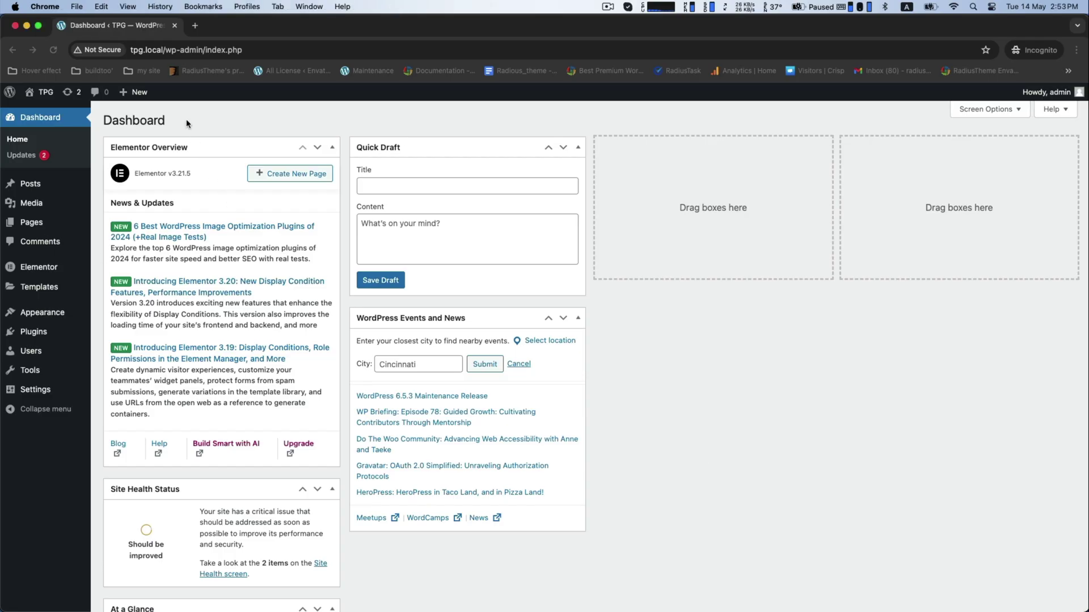
- From Appearance > Themes, browse themes to add and activate the Astra theme
{"action": "mouse_move", "coordinate": [42, 312]}
{"action": "left_click", "coordinate": [116, 315]}
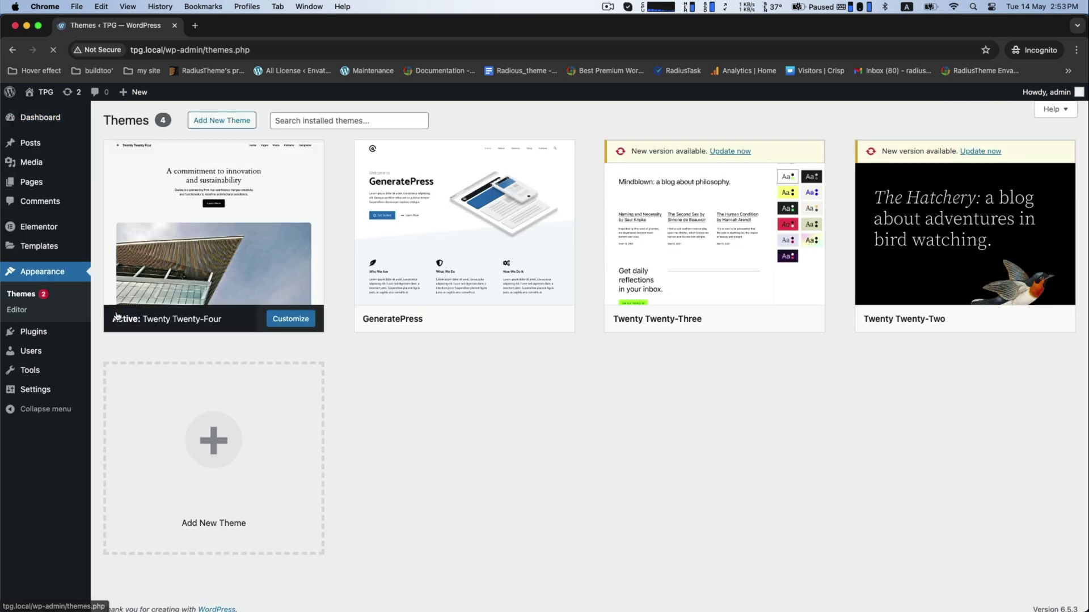
{"action": "left_click", "coordinate": [206, 120]}
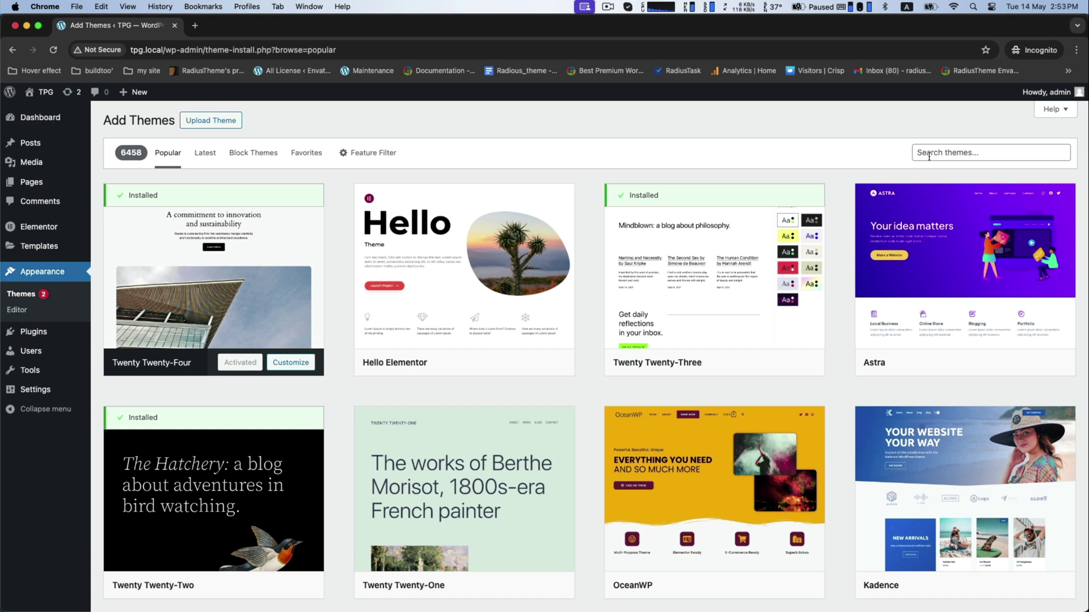
{"action": "mouse_move", "coordinate": [964, 273]}
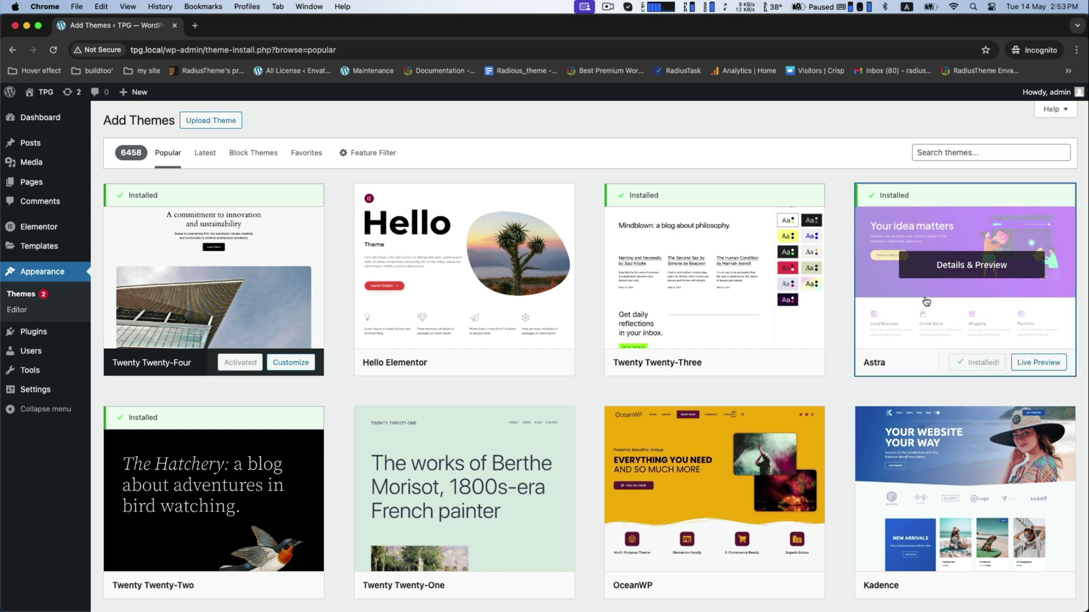
{"action": "left_click", "coordinate": [984, 362]}
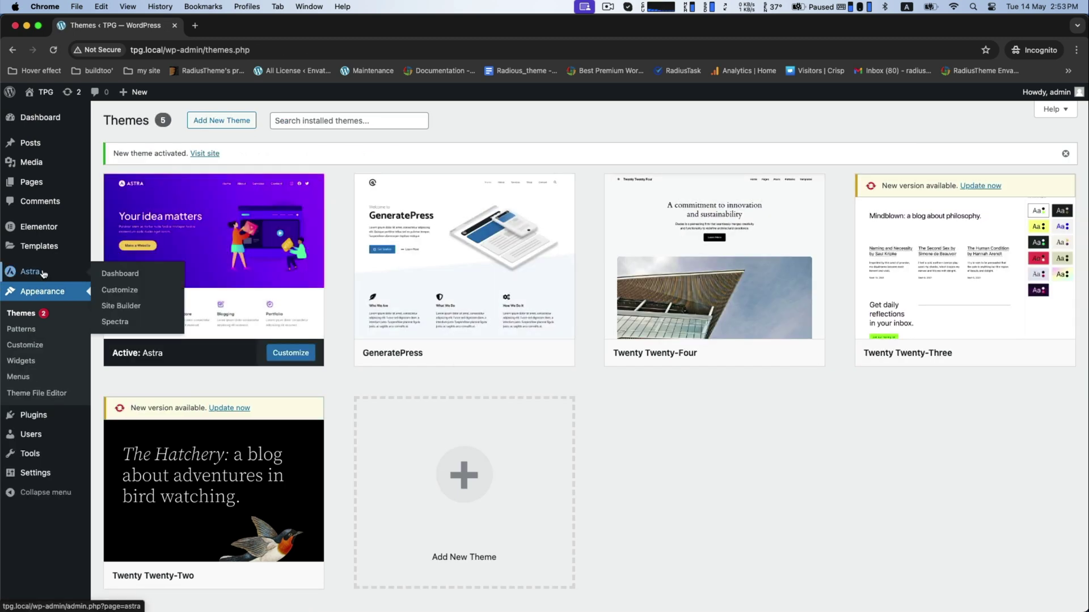
{"action": "mouse_move", "coordinate": [33, 416]}
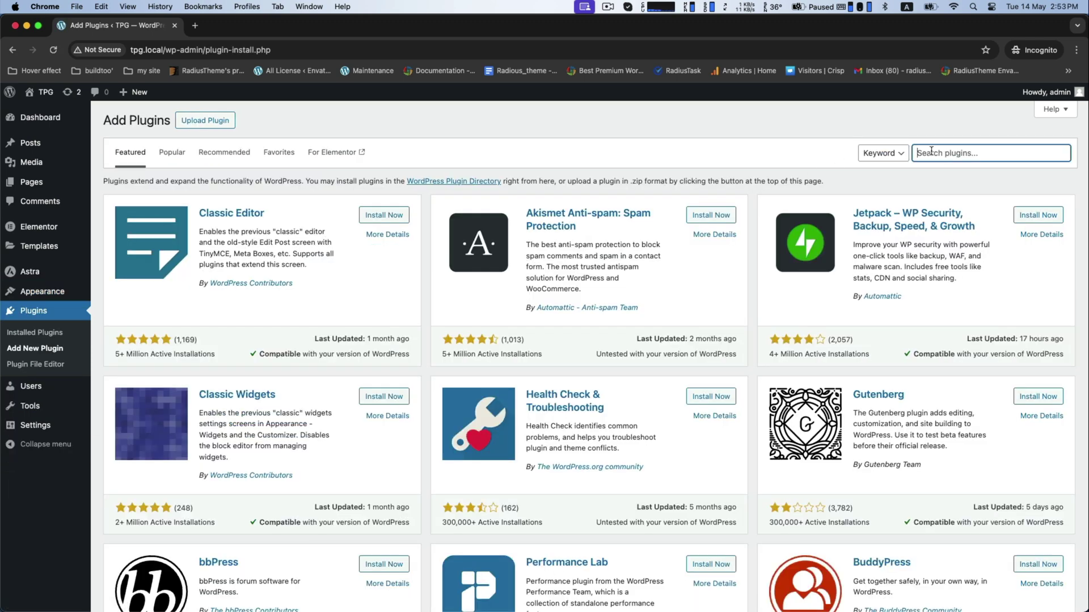
- Search plugins for 'post grid', then install and activate The Post Grid by RadiusTheme
{"action": "left_click", "coordinate": [932, 151]}
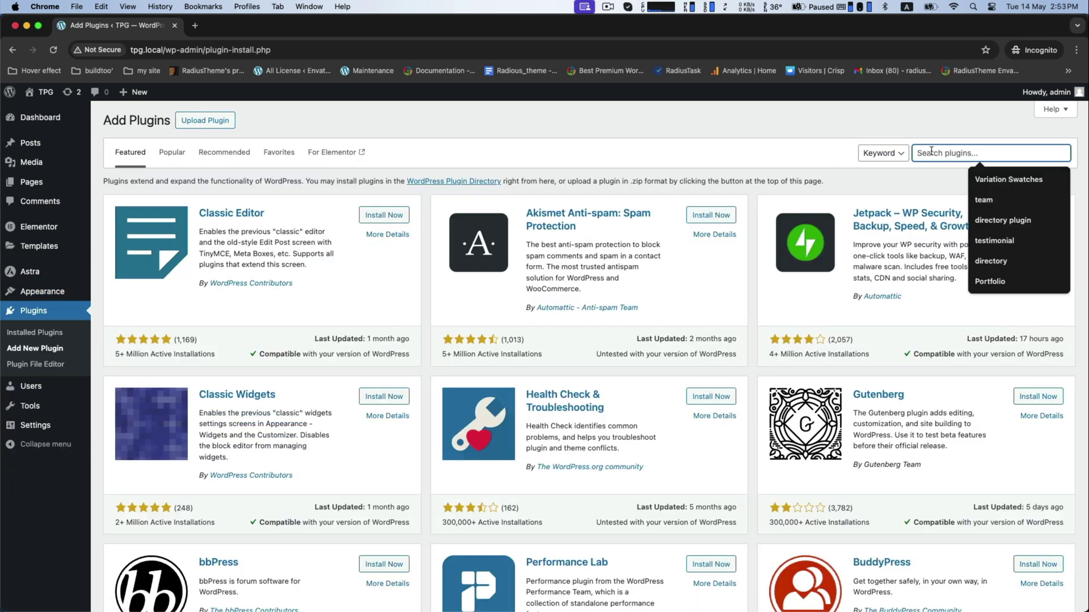
{"action": "type", "text": "post grid"}
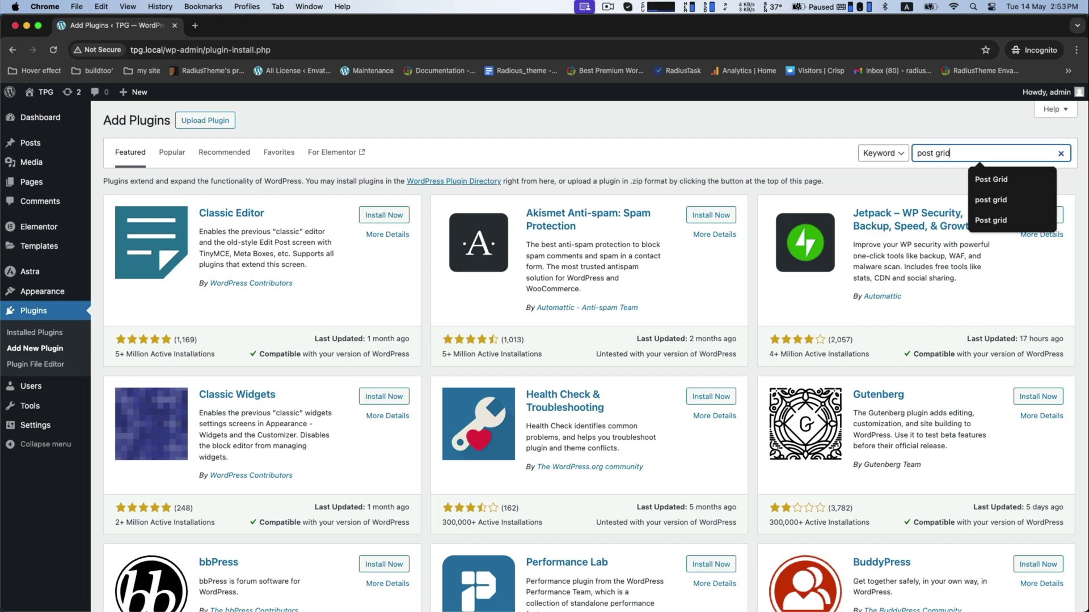
{"action": "key", "text": "Return"}
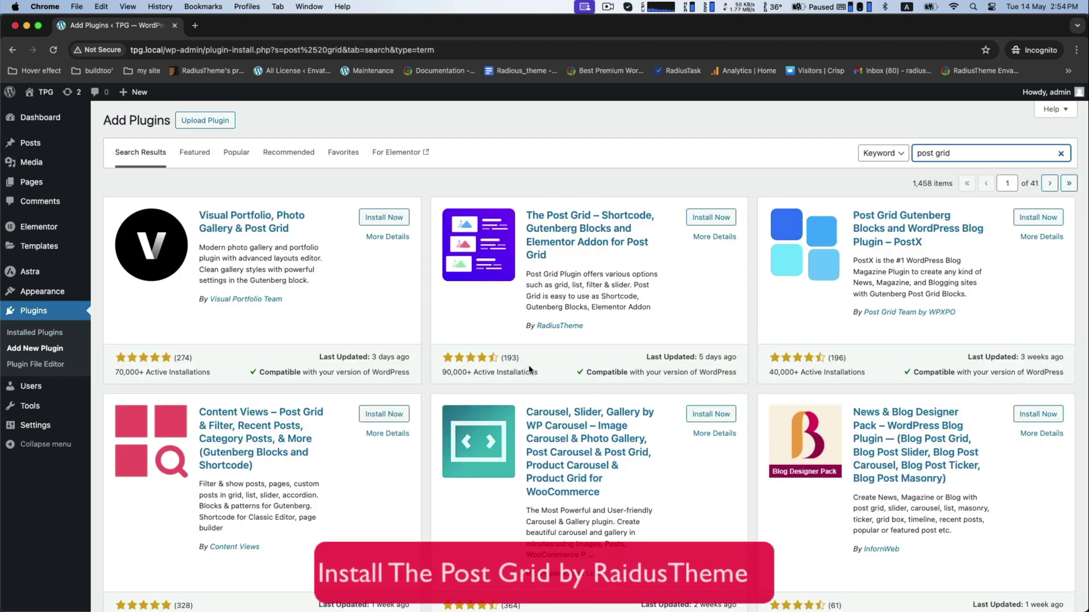
{"action": "left_click_drag", "start_coordinate": [441, 372], "coordinate": [540, 372]}
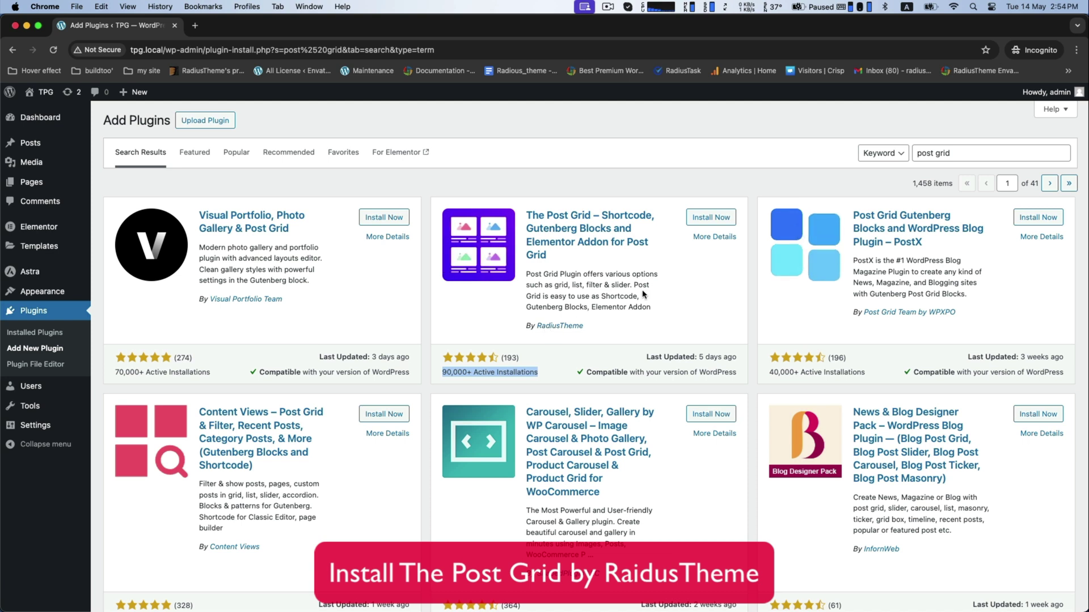
{"action": "left_click", "coordinate": [710, 219]}
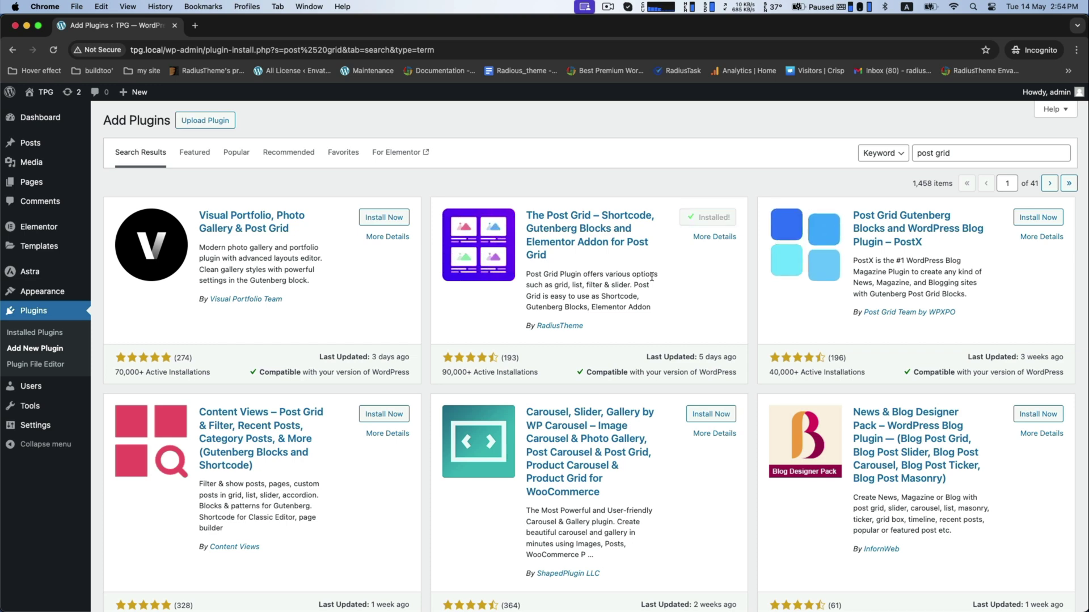
{"action": "left_click", "coordinate": [715, 218]}
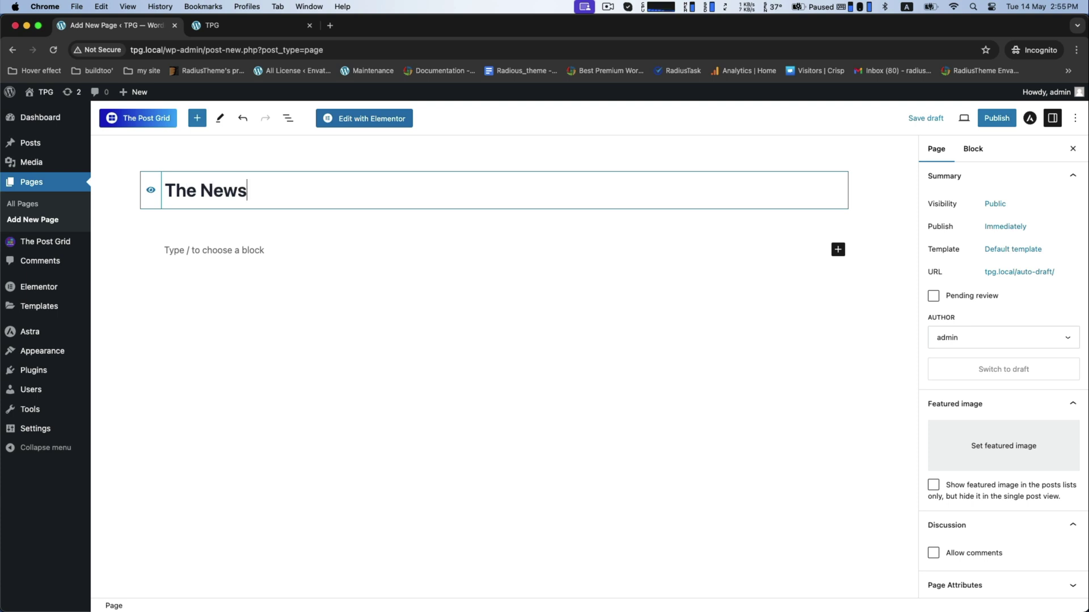
- Move from 'The News' title into the empty paragraph block of the page body
{"action": "left_click", "coordinate": [227, 250]}
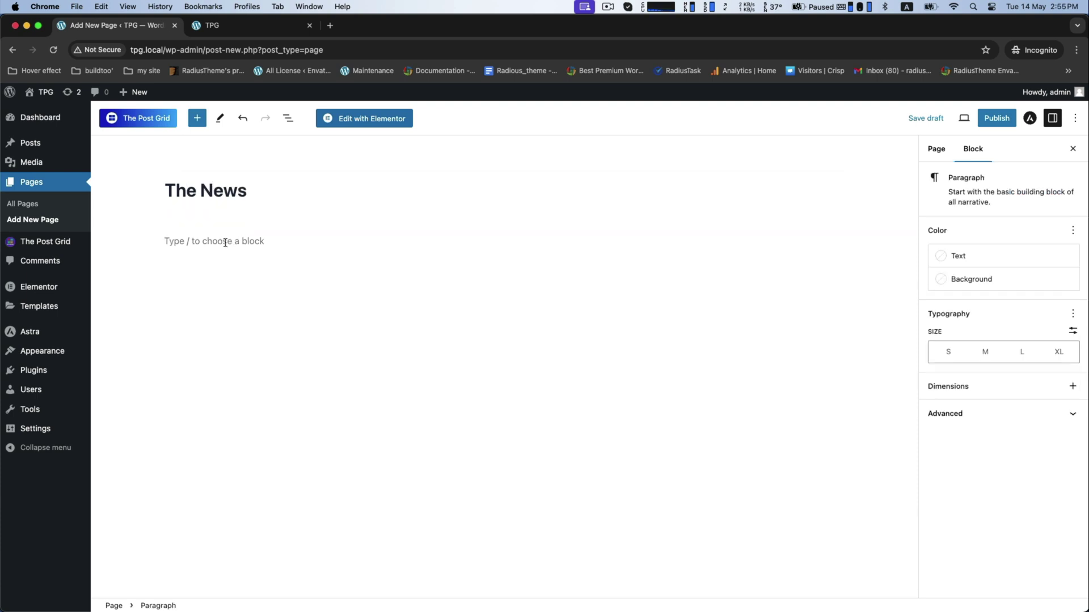
- Open The Post Grid Starter Layouts library and filter it to the Free layouts
{"action": "left_click", "coordinate": [139, 121]}
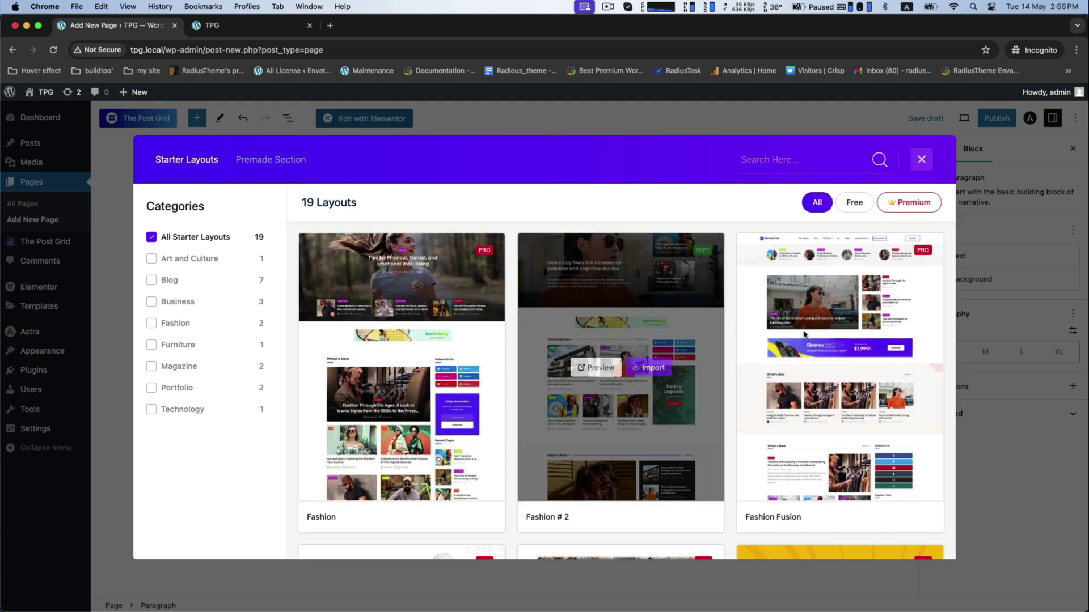
{"action": "scroll", "coordinate": [631, 337], "scroll_direction": "down", "scroll_amount": 5}
{"action": "scroll", "coordinate": [631, 336], "scroll_direction": "down", "scroll_amount": 5}
{"action": "scroll", "coordinate": [631, 336], "scroll_direction": "down", "scroll_amount": 1}
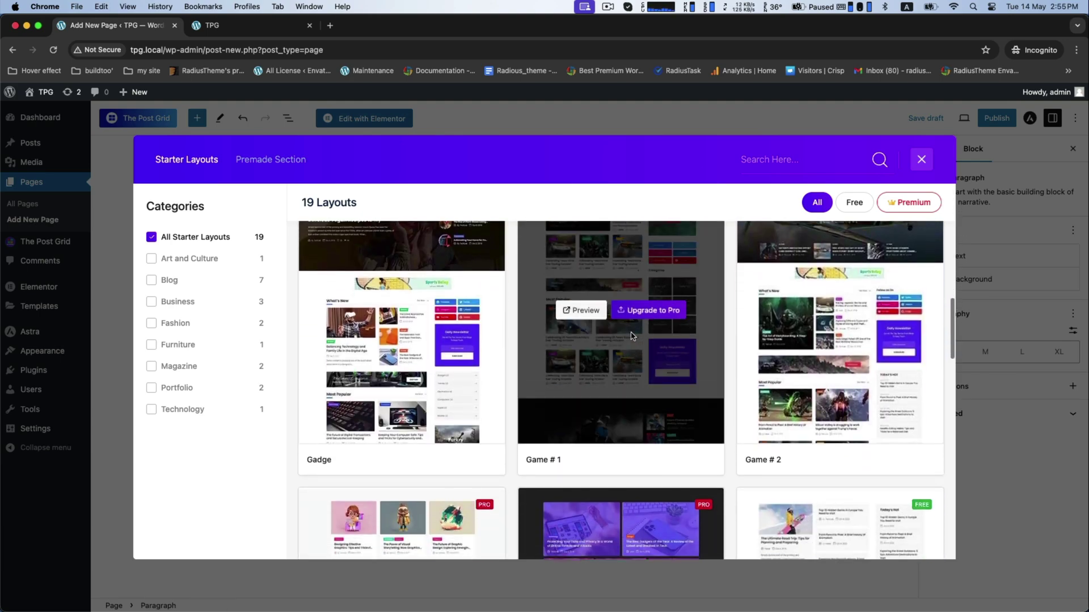
{"action": "scroll", "coordinate": [631, 338], "scroll_direction": "down", "scroll_amount": 5}
{"action": "scroll", "coordinate": [631, 337], "scroll_direction": "down", "scroll_amount": 5}
{"action": "scroll", "coordinate": [632, 337], "scroll_direction": "down", "scroll_amount": 5}
{"action": "scroll", "coordinate": [632, 336], "scroll_direction": "down", "scroll_amount": 5}
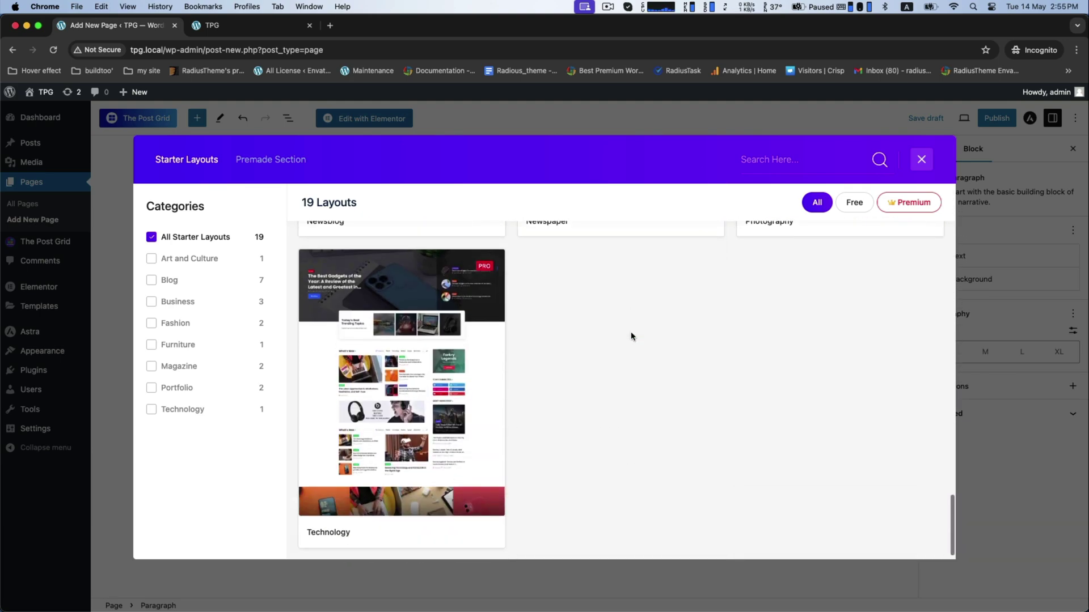
{"action": "scroll", "coordinate": [602, 368], "scroll_direction": "up", "scroll_amount": 10}
{"action": "scroll", "coordinate": [633, 351], "scroll_direction": "up", "scroll_amount": 5}
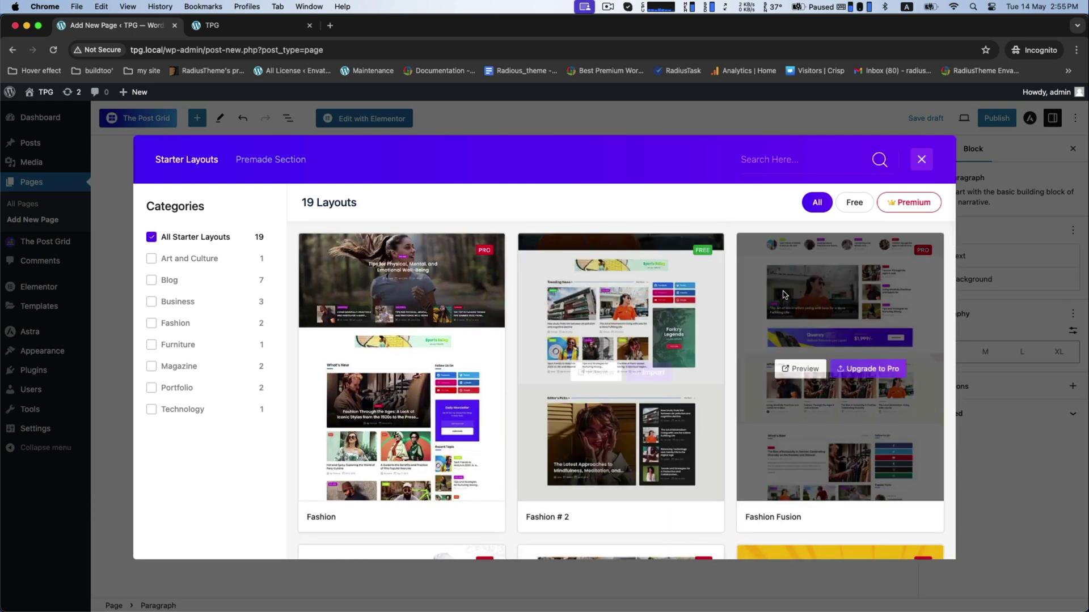
{"action": "left_click", "coordinate": [854, 202]}
{"action": "mouse_move", "coordinate": [620, 367]}
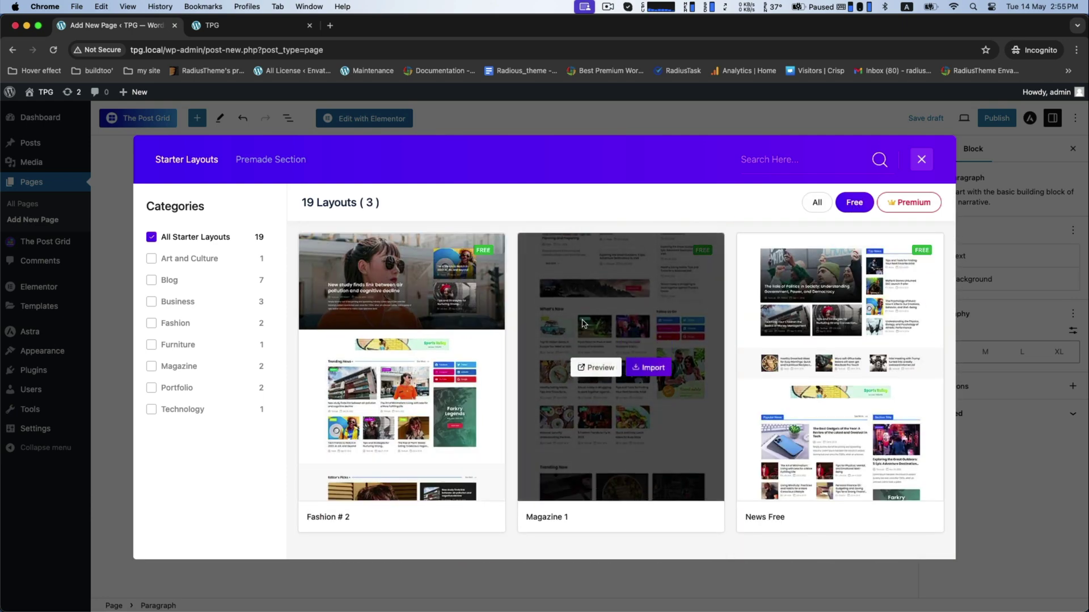
{"action": "left_click", "coordinate": [907, 203]}
{"action": "scroll", "coordinate": [603, 382], "scroll_direction": "down", "scroll_amount": 3}
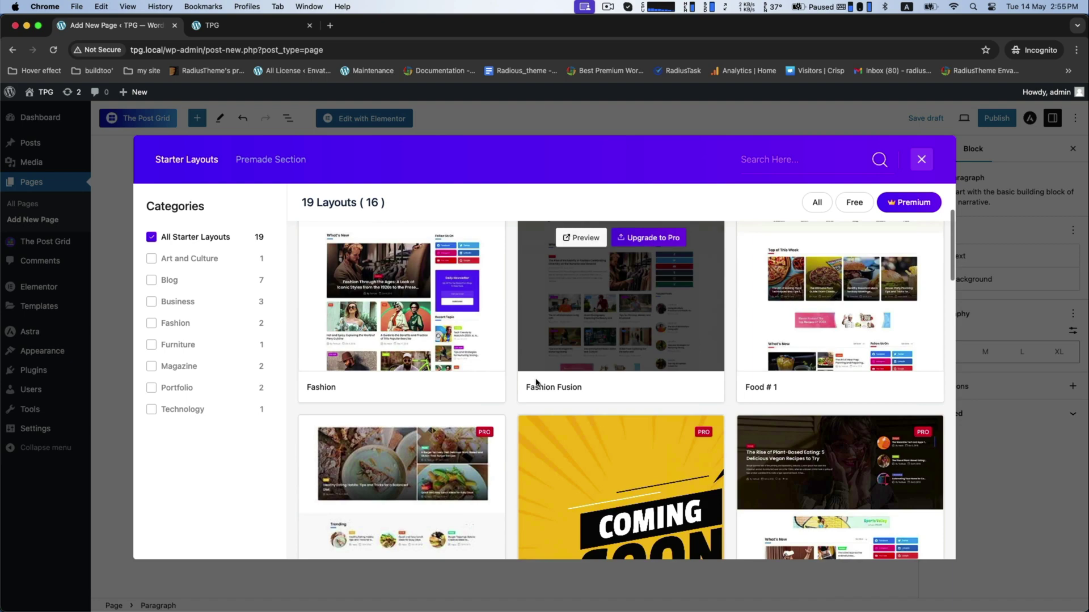
{"action": "scroll", "coordinate": [536, 383], "scroll_direction": "down", "scroll_amount": 4}
{"action": "scroll", "coordinate": [816, 383], "scroll_direction": "down", "scroll_amount": 3}
{"action": "scroll", "coordinate": [680, 391], "scroll_direction": "down", "scroll_amount": 2}
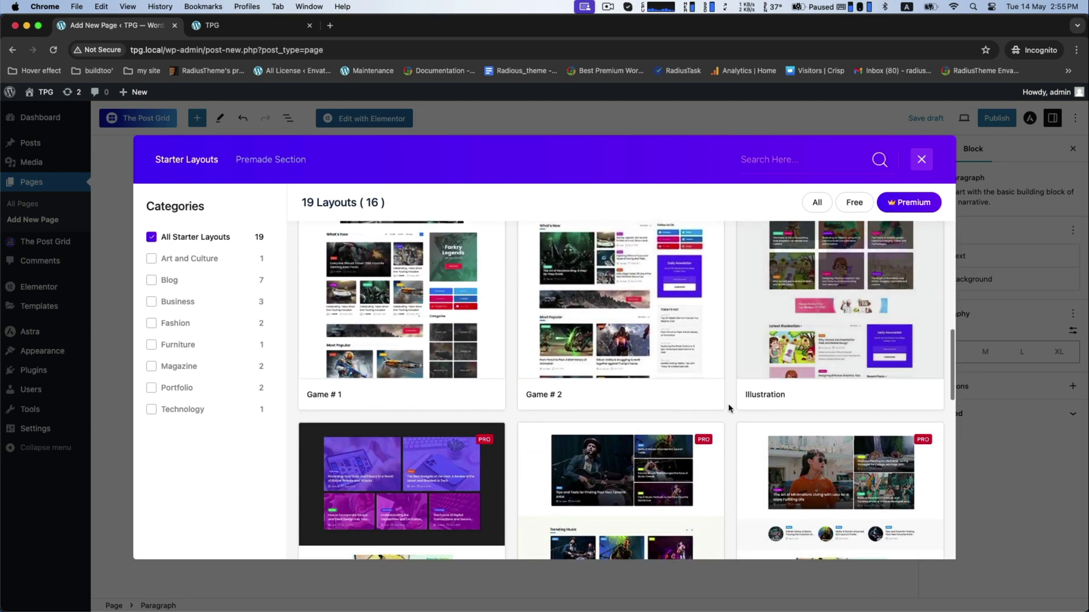
{"action": "scroll", "coordinate": [526, 408], "scroll_direction": "down", "scroll_amount": 3}
{"action": "scroll", "coordinate": [527, 409], "scroll_direction": "down", "scroll_amount": 3}
{"action": "scroll", "coordinate": [596, 375], "scroll_direction": "down", "scroll_amount": 3}
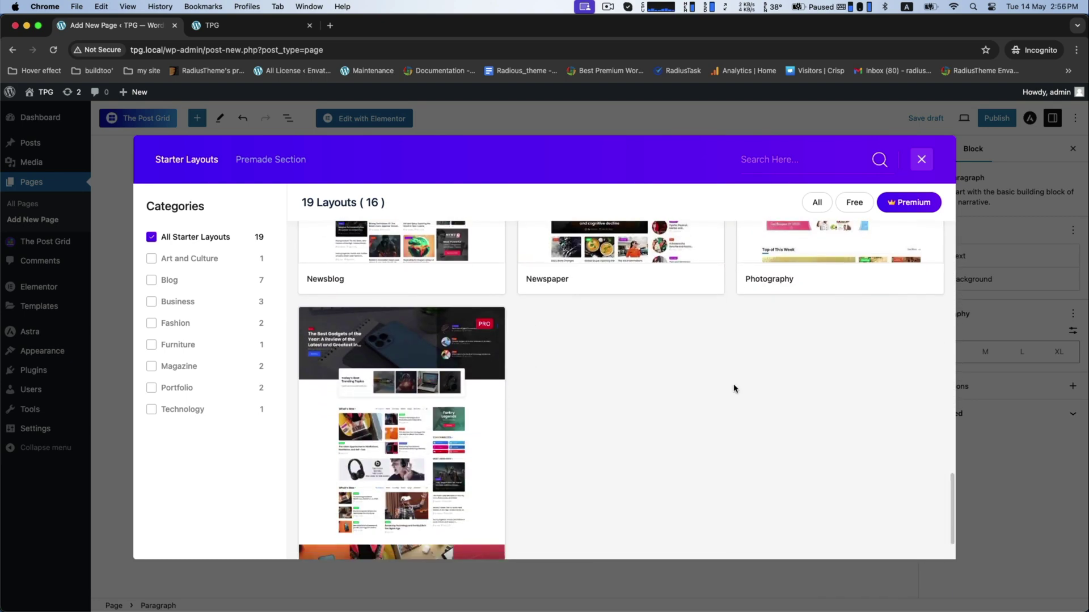
{"action": "scroll", "coordinate": [736, 381], "scroll_direction": "up", "scroll_amount": 15}
{"action": "left_click", "coordinate": [846, 206]}
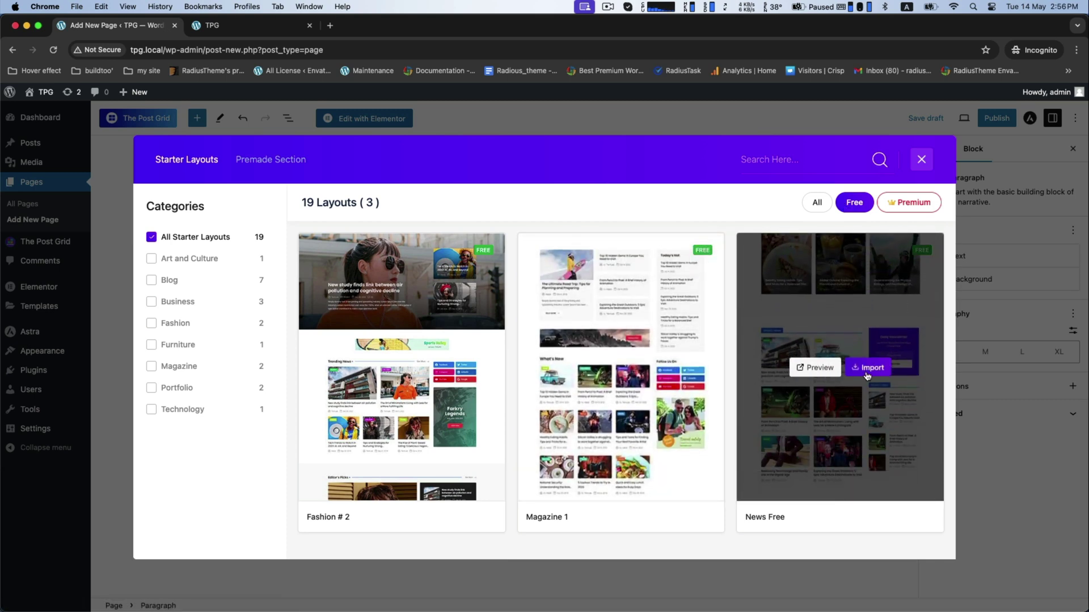
{"action": "mouse_move", "coordinate": [839, 367]}
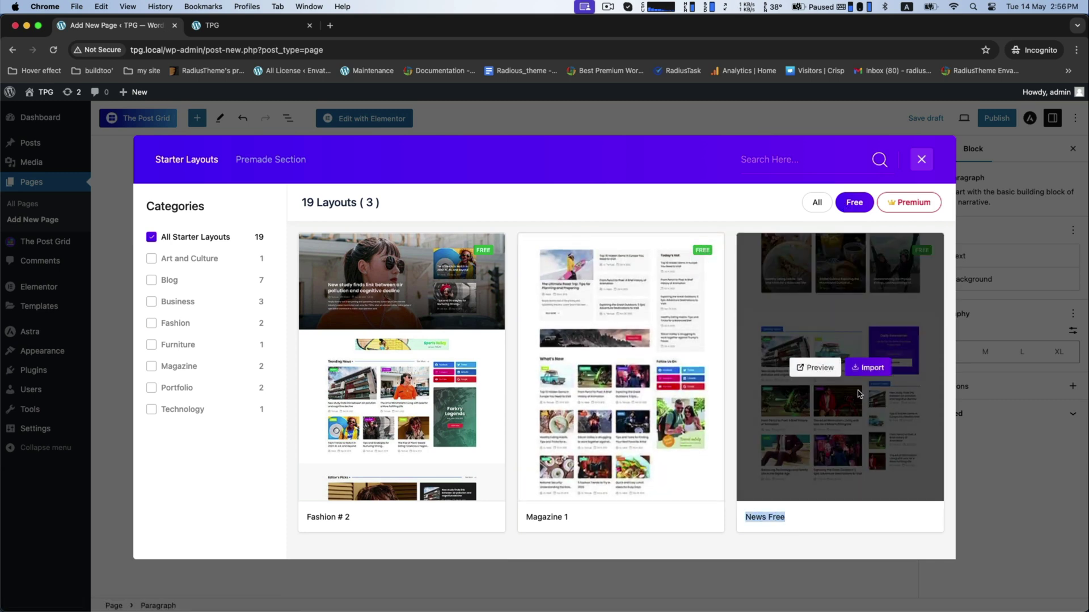
- Import the News Free layout into The News page and publish the page
{"action": "left_click", "coordinate": [869, 368]}
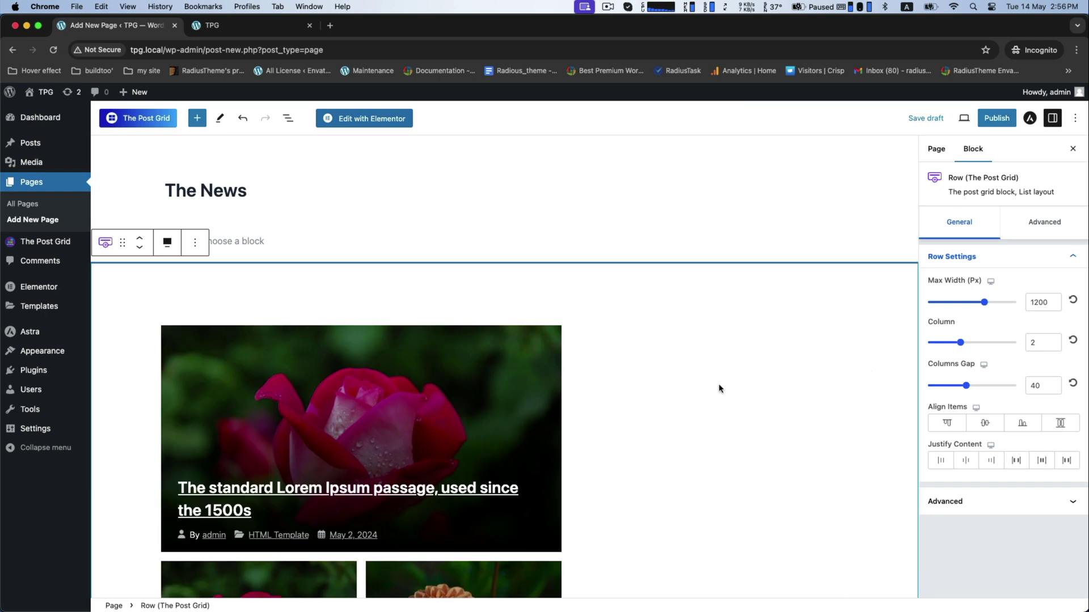
{"action": "scroll", "coordinate": [719, 389], "scroll_direction": "down", "scroll_amount": 3}
{"action": "scroll", "coordinate": [719, 389], "scroll_direction": "down", "scroll_amount": 5}
{"action": "scroll", "coordinate": [718, 389], "scroll_direction": "up", "scroll_amount": 4}
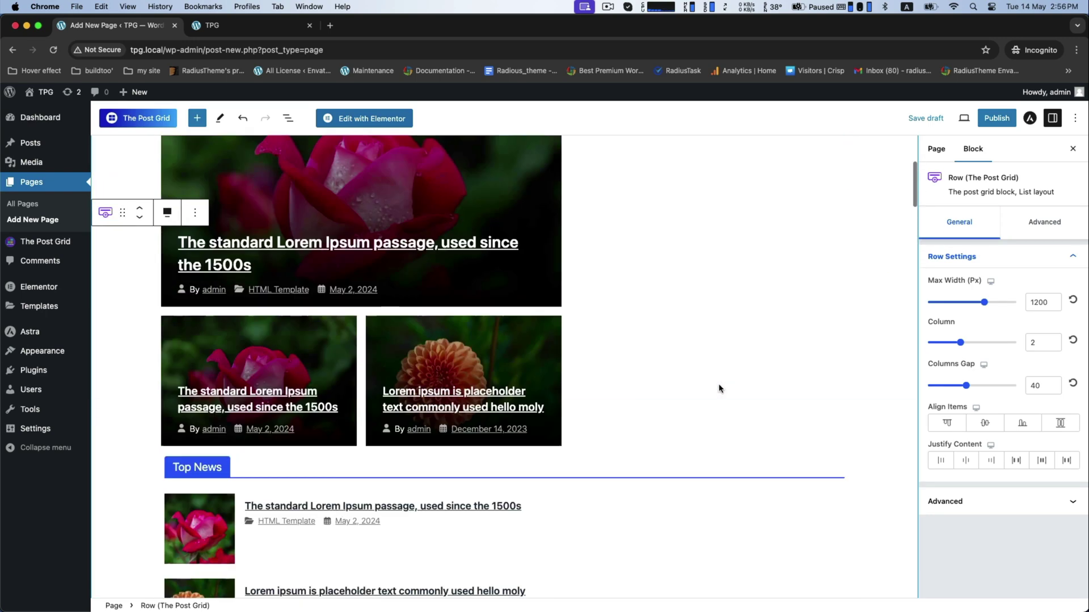
{"action": "scroll", "coordinate": [718, 389], "scroll_direction": "up", "scroll_amount": 3}
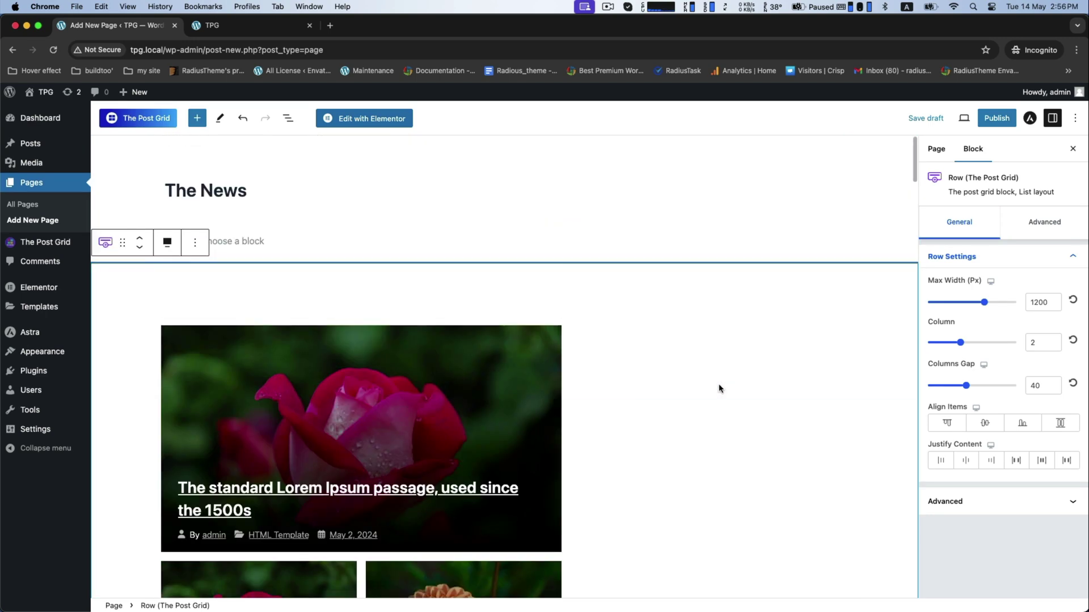
{"action": "left_click", "coordinate": [988, 121]}
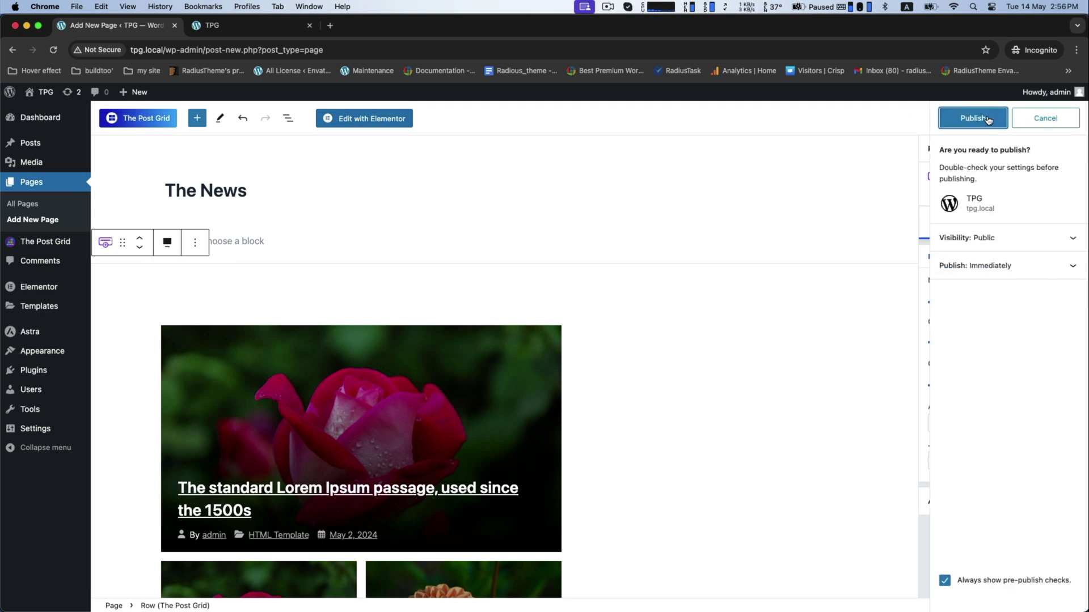
{"action": "left_click", "coordinate": [951, 118]}
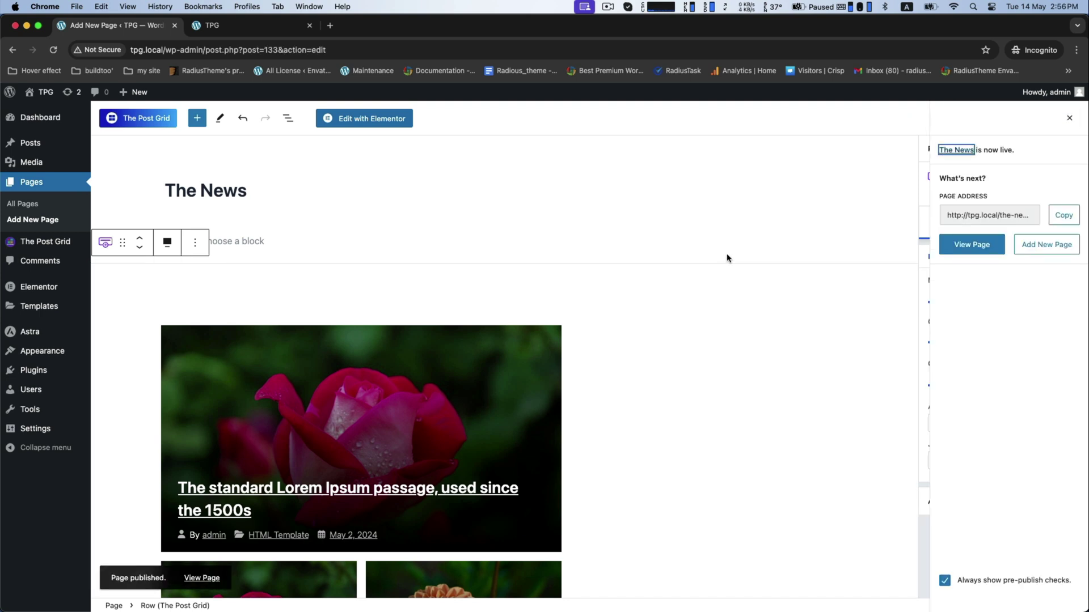
- View the published The News page on the live site from the snackbar
{"action": "left_click", "coordinate": [195, 579]}
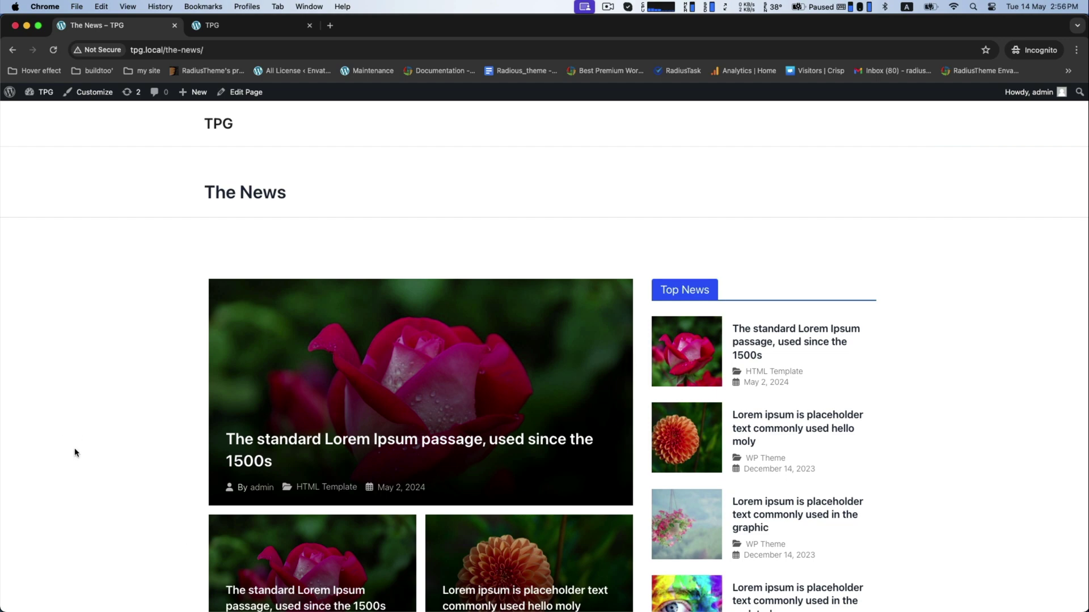
{"action": "scroll", "coordinate": [75, 454], "scroll_direction": "down", "scroll_amount": 2}
{"action": "scroll", "coordinate": [76, 453], "scroll_direction": "down", "scroll_amount": 1}
{"action": "scroll", "coordinate": [75, 453], "scroll_direction": "down", "scroll_amount": 5}
{"action": "scroll", "coordinate": [75, 454], "scroll_direction": "down", "scroll_amount": 1}
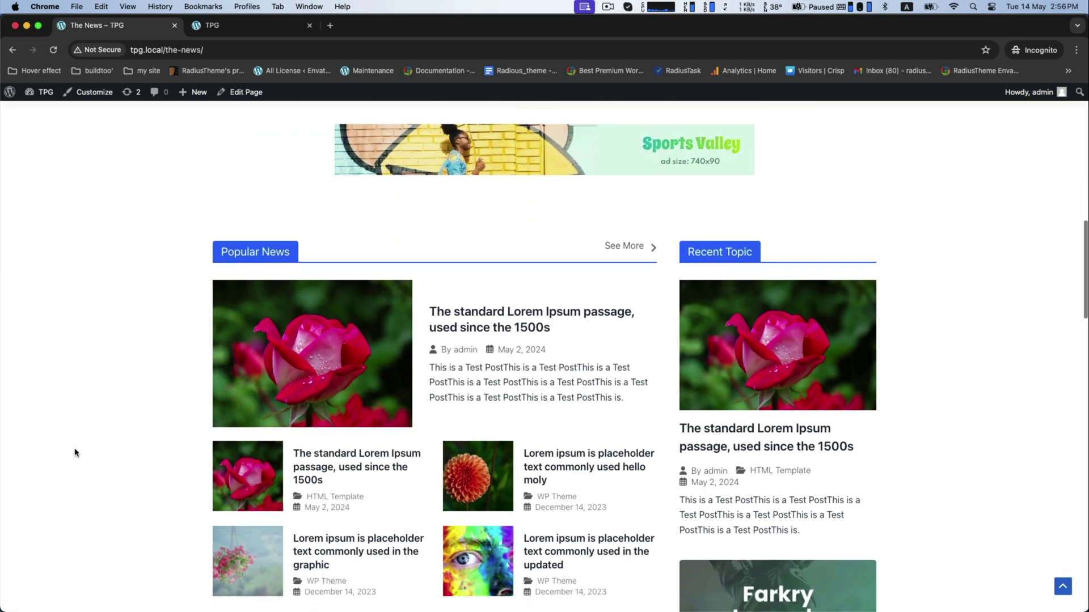
{"action": "scroll", "coordinate": [74, 453], "scroll_direction": "down", "scroll_amount": 5}
{"action": "scroll", "coordinate": [75, 453], "scroll_direction": "down", "scroll_amount": 4}
{"action": "scroll", "coordinate": [75, 454], "scroll_direction": "down", "scroll_amount": 1}
{"action": "scroll", "coordinate": [76, 454], "scroll_direction": "down", "scroll_amount": 5}
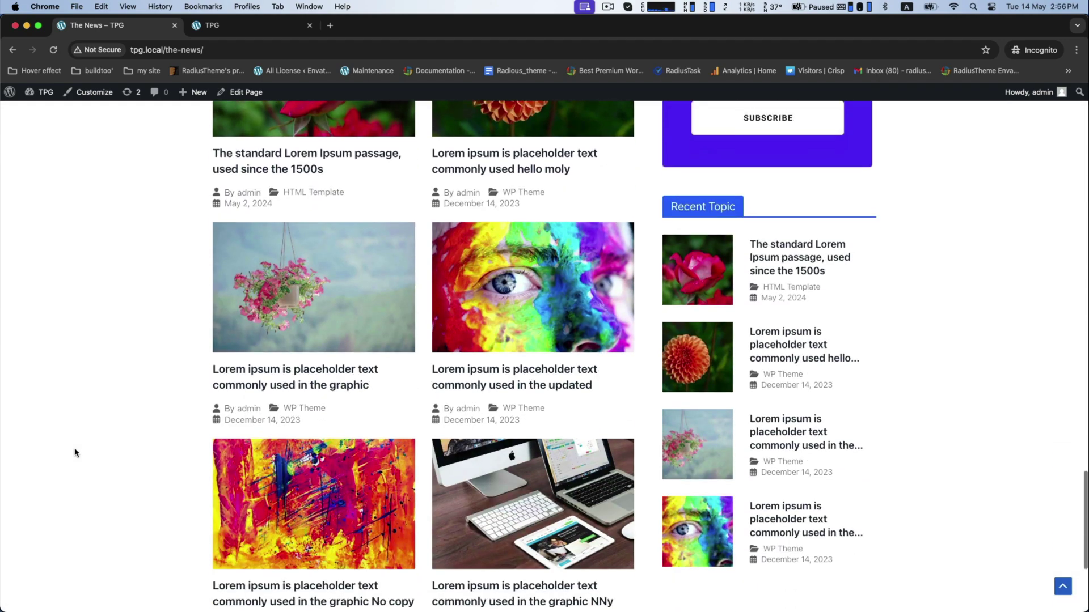
{"action": "scroll", "coordinate": [75, 454], "scroll_direction": "down", "scroll_amount": 3}
{"action": "scroll", "coordinate": [680, 399], "scroll_direction": "up", "scroll_amount": 5}
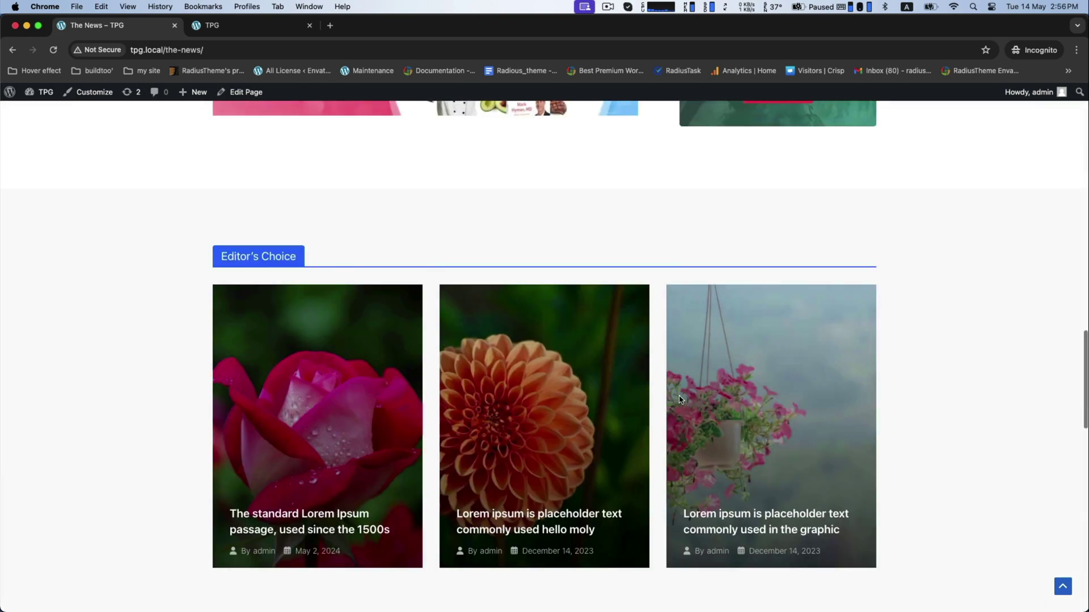
{"action": "scroll", "coordinate": [679, 401], "scroll_direction": "up", "scroll_amount": 5}
{"action": "scroll", "coordinate": [680, 400], "scroll_direction": "up", "scroll_amount": 5}
{"action": "scroll", "coordinate": [679, 403], "scroll_direction": "up", "scroll_amount": 5}
{"action": "scroll", "coordinate": [679, 401], "scroll_direction": "up", "scroll_amount": 3}
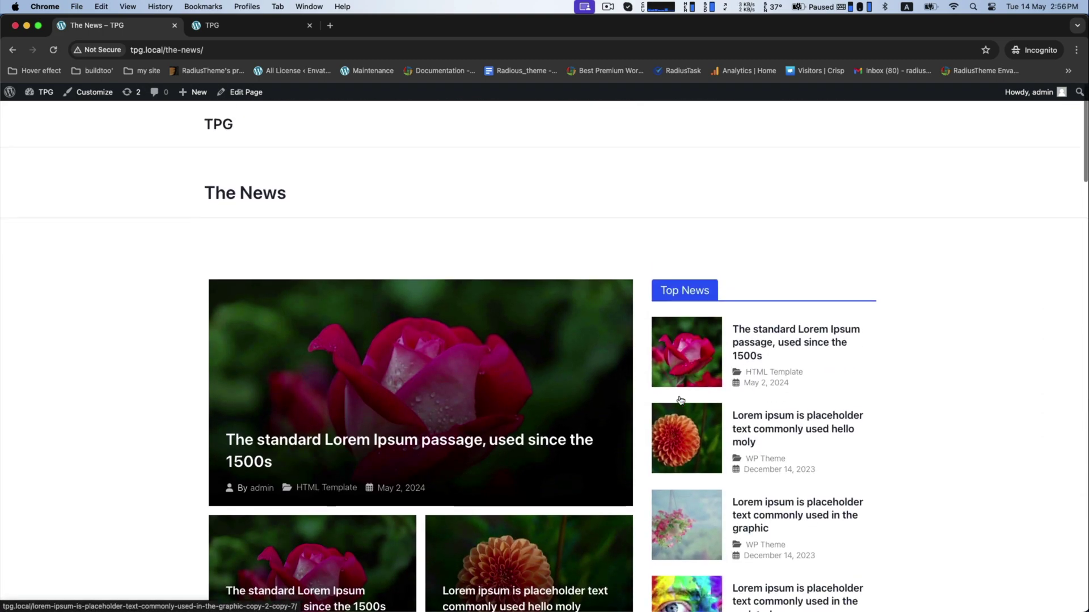
{"action": "scroll", "coordinate": [403, 229], "scroll_direction": "down", "scroll_amount": 5}
{"action": "scroll", "coordinate": [499, 272], "scroll_direction": "up", "scroll_amount": 5}
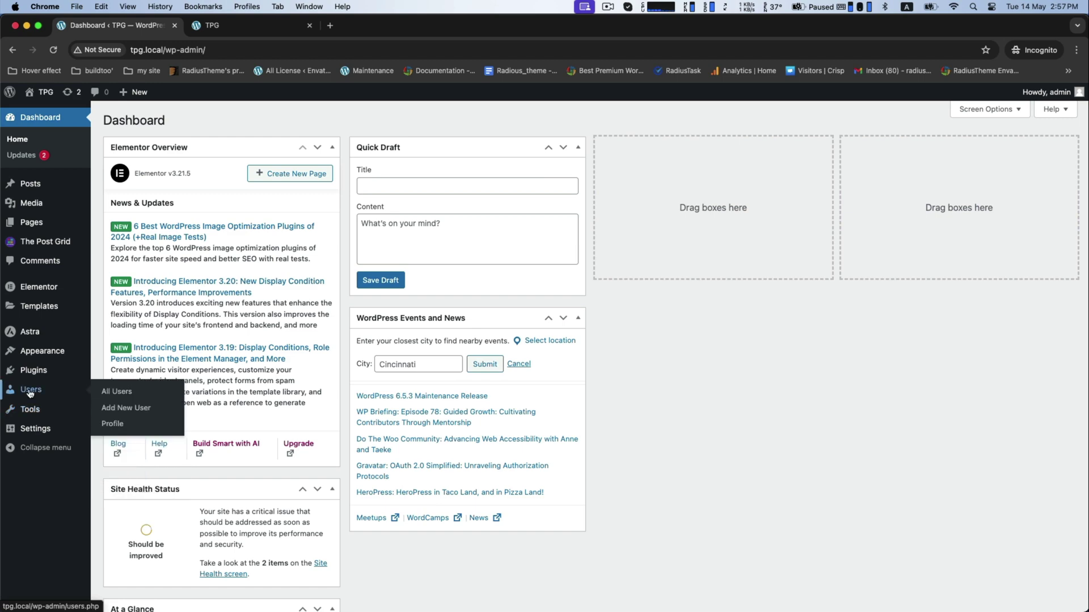
{"action": "mouse_move", "coordinate": [34, 429]}
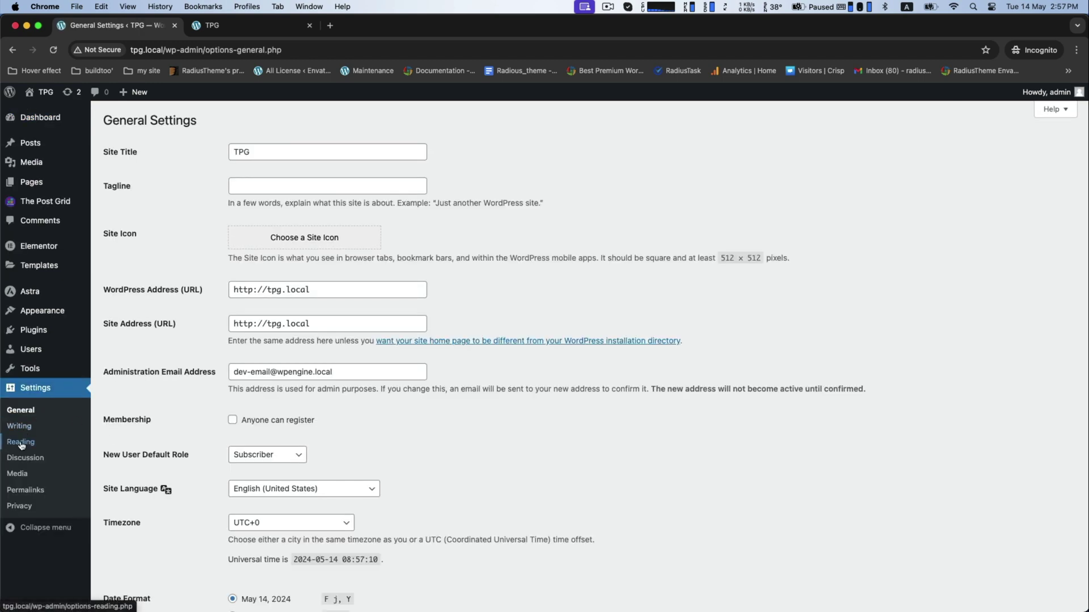
- Set The News as the homepage in Reading settings, then reload tpg.local to confirm
{"action": "left_click", "coordinate": [21, 443]}
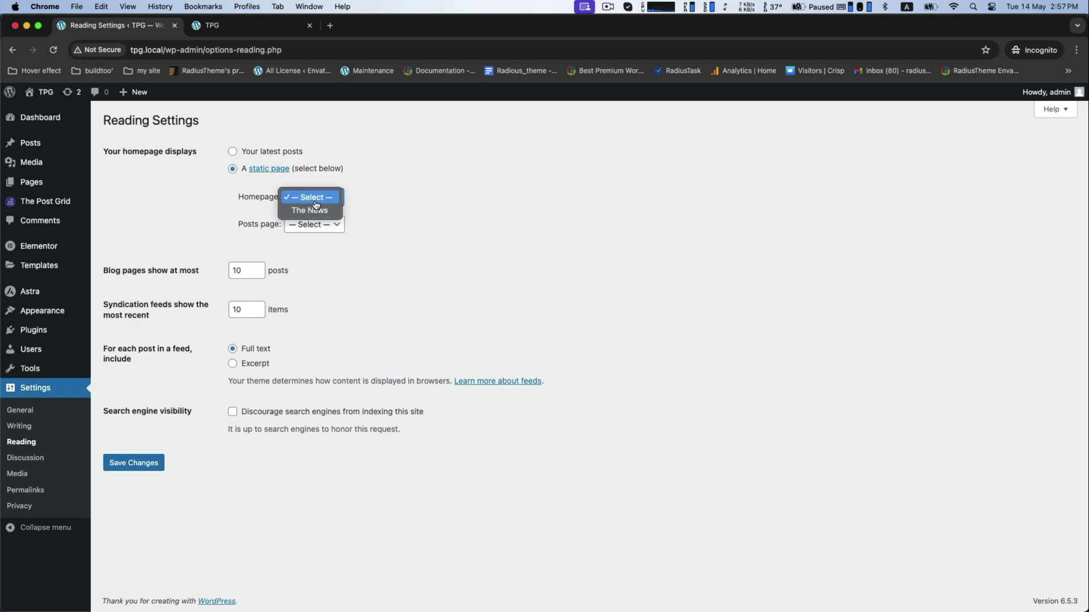
{"action": "left_click", "coordinate": [303, 212]}
{"action": "left_click", "coordinate": [145, 462]}
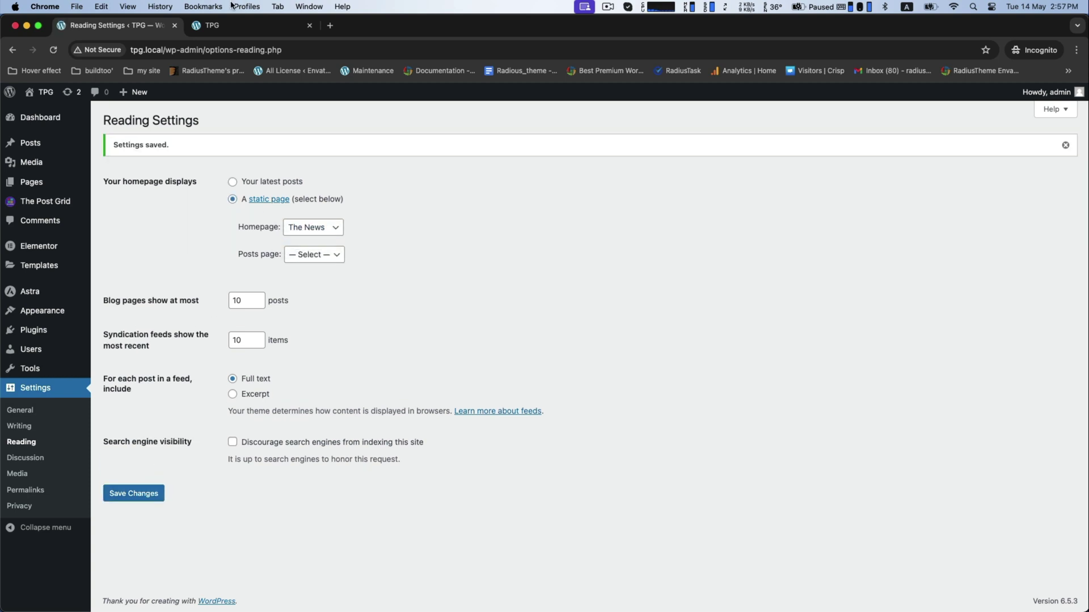
{"action": "left_click", "coordinate": [202, 27]}
{"action": "left_click", "coordinate": [53, 50]}
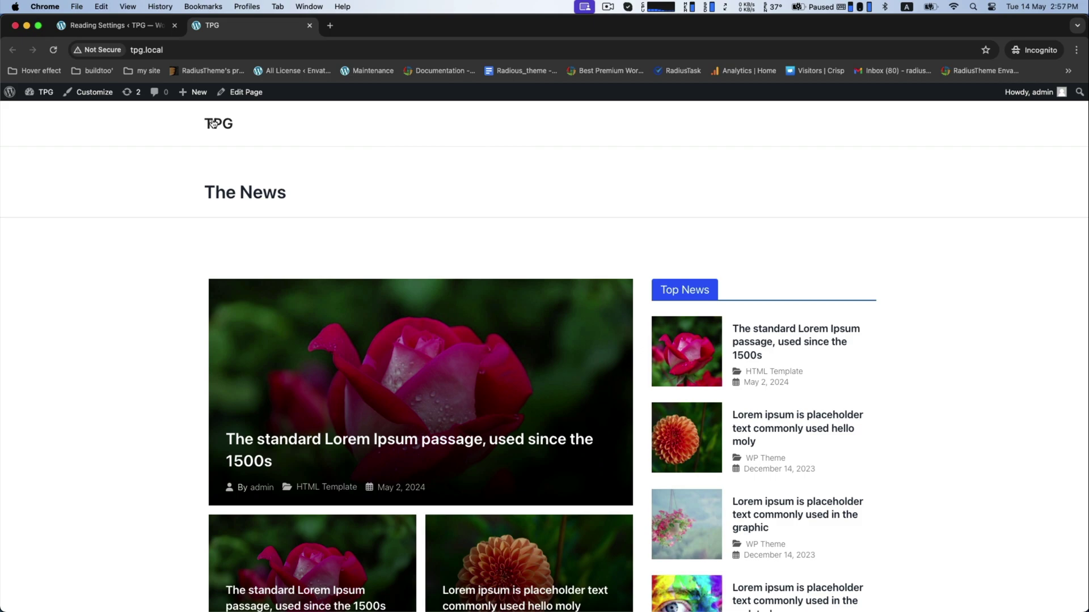
{"action": "scroll", "coordinate": [213, 123], "scroll_direction": "down", "scroll_amount": 5}
{"action": "scroll", "coordinate": [212, 123], "scroll_direction": "down", "scroll_amount": 10}
{"action": "scroll", "coordinate": [213, 121], "scroll_direction": "down", "scroll_amount": 10}
{"action": "scroll", "coordinate": [340, 153], "scroll_direction": "down", "scroll_amount": 10}
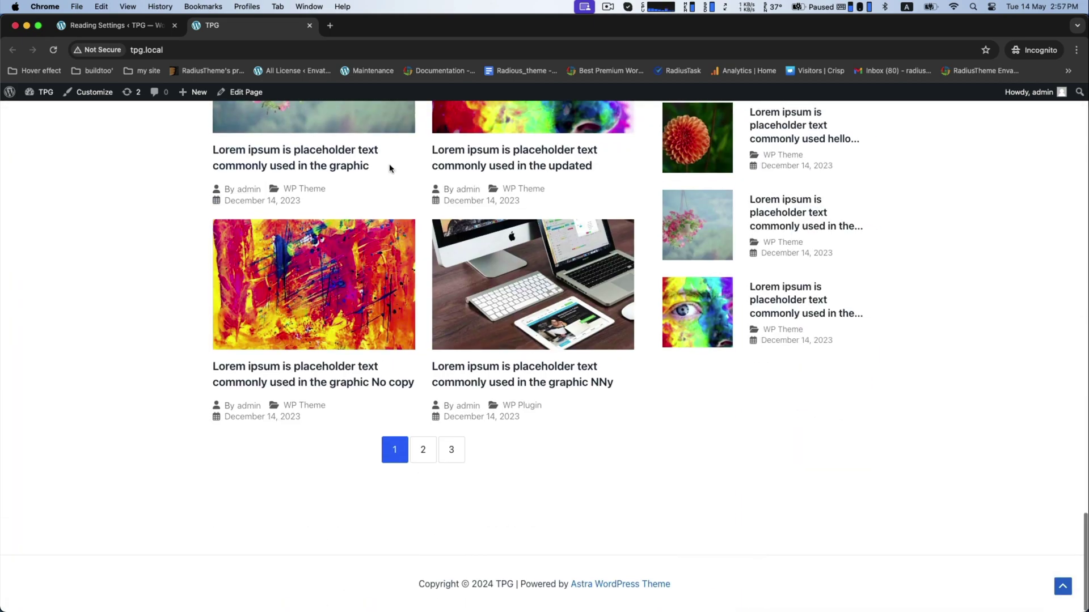
{"action": "scroll", "coordinate": [389, 168], "scroll_direction": "up", "scroll_amount": 15}
{"action": "scroll", "coordinate": [458, 214], "scroll_direction": "up", "scroll_amount": 5}
{"action": "scroll", "coordinate": [457, 215], "scroll_direction": "up", "scroll_amount": 5}
{"action": "scroll", "coordinate": [458, 214], "scroll_direction": "up", "scroll_amount": 5}
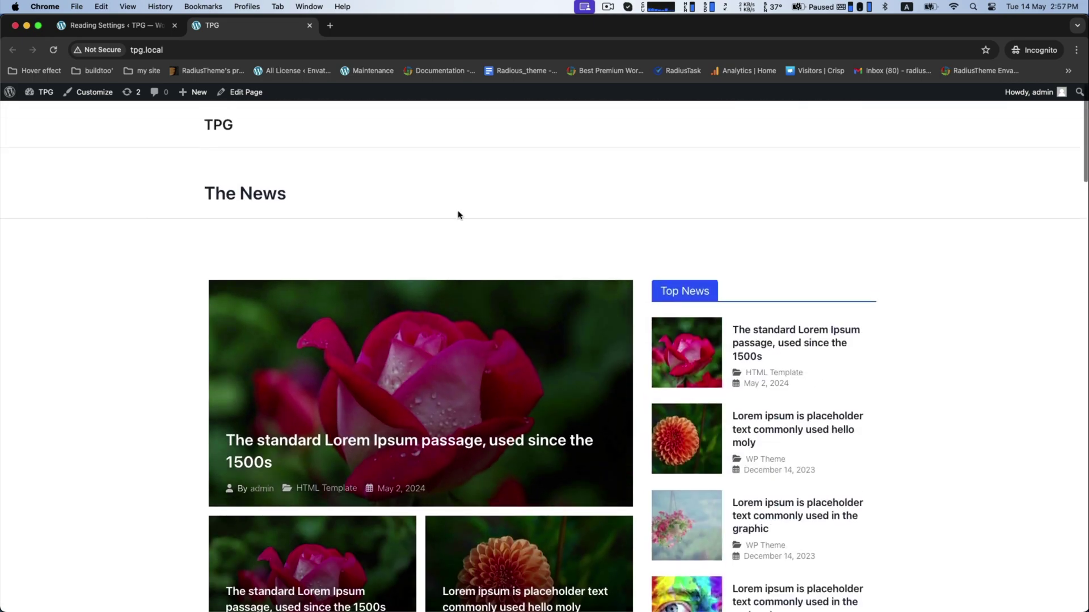
- Edit The News and give the top post grid row a very light background colour
{"action": "left_click", "coordinate": [246, 96]}
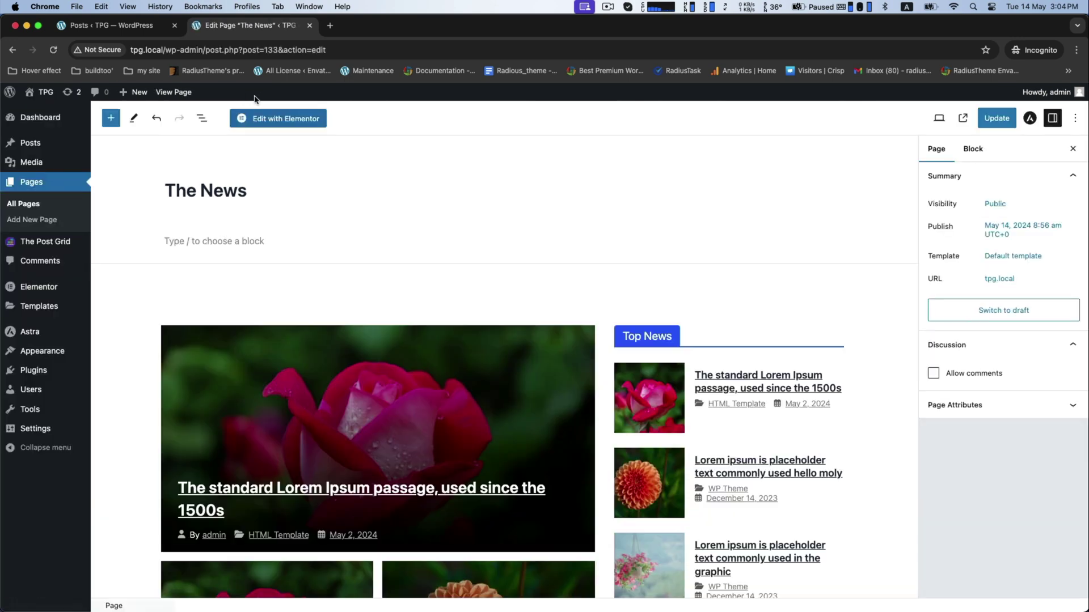
{"action": "scroll", "coordinate": [443, 185], "scroll_direction": "down", "scroll_amount": 2}
{"action": "left_click", "coordinate": [568, 205]}
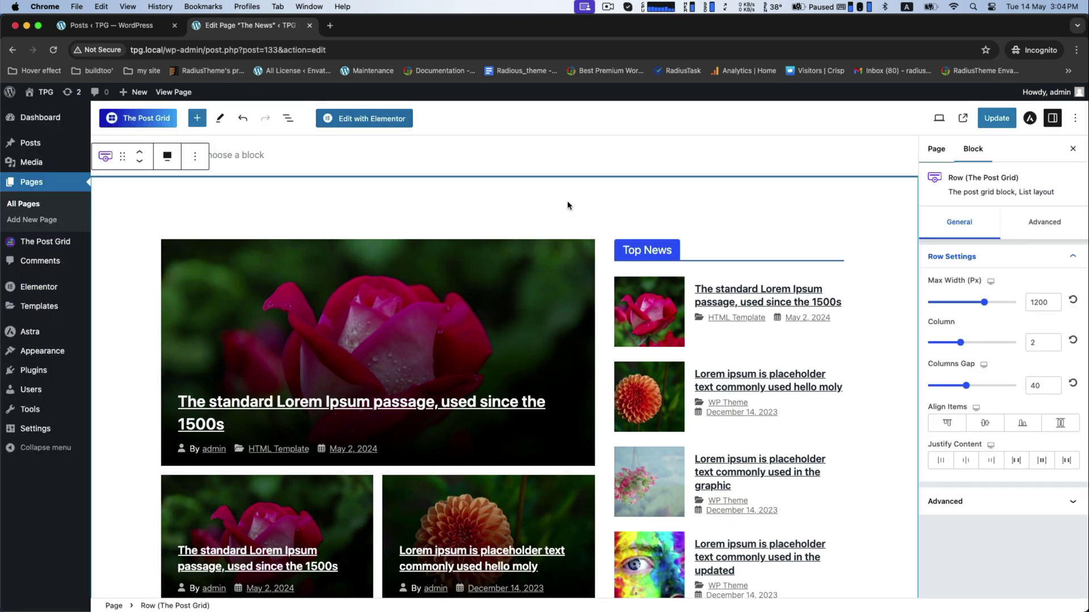
{"action": "left_click", "coordinate": [1028, 227]}
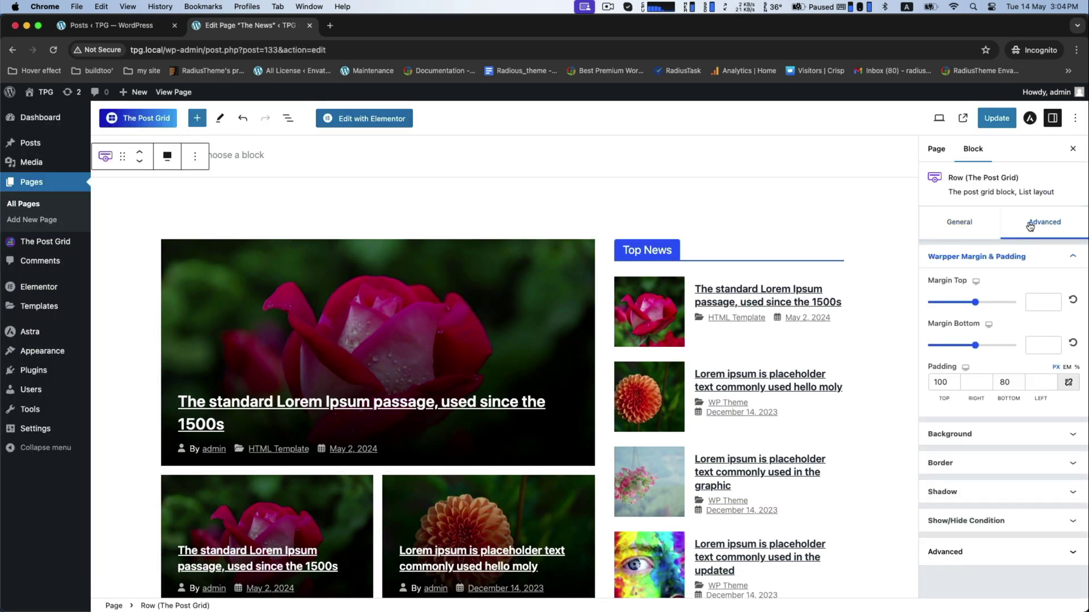
{"action": "left_click", "coordinate": [945, 436]}
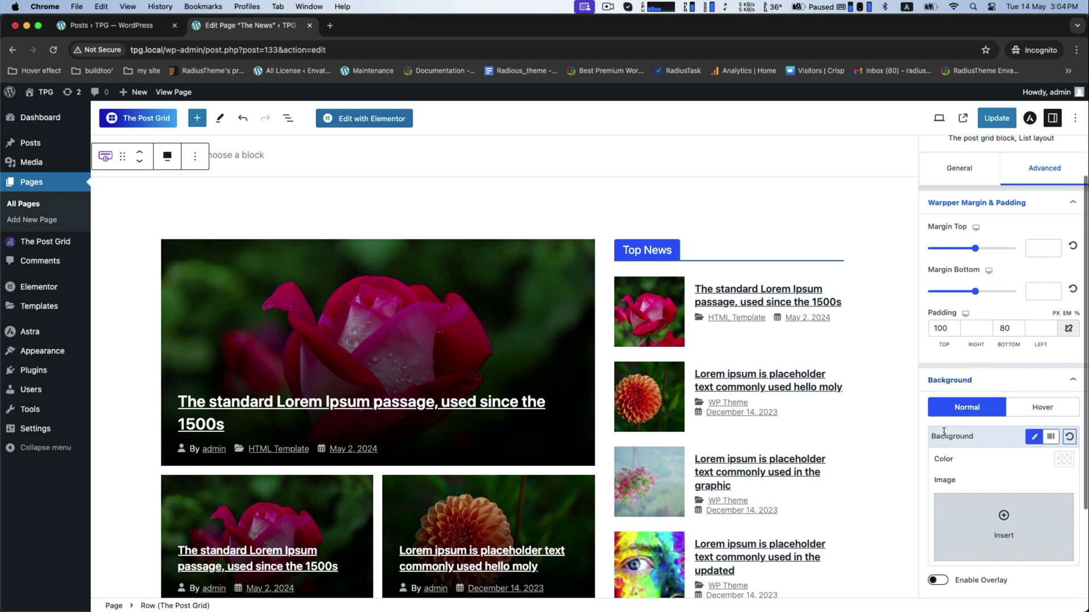
{"action": "left_click", "coordinate": [1060, 460]}
{"action": "left_click", "coordinate": [951, 217]}
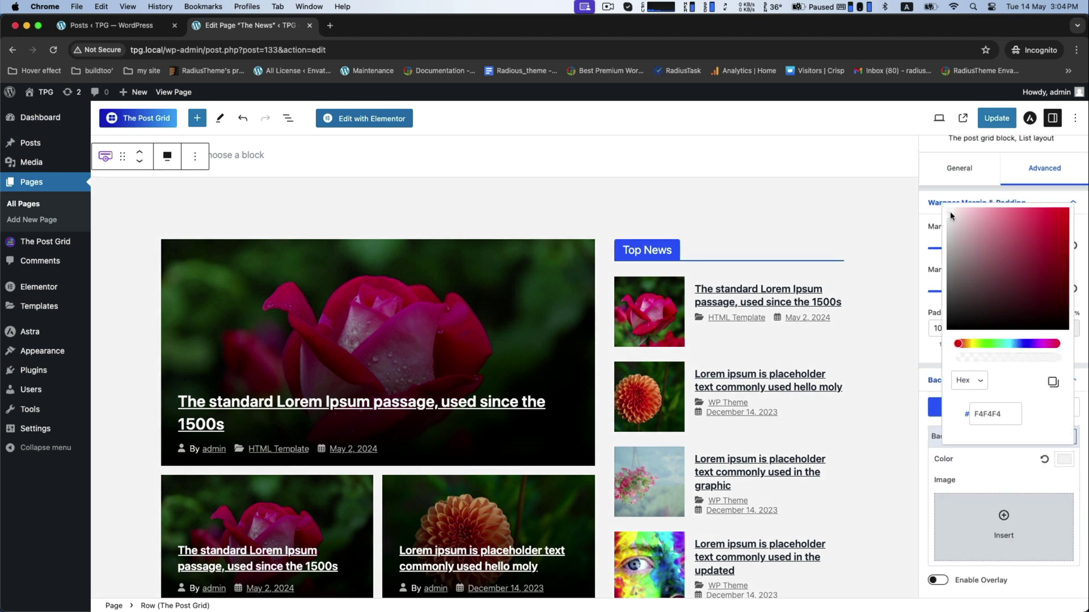
{"action": "mouse_move", "coordinate": [950, 216]}
{"action": "left_mouse_down"}
{"action": "mouse_move", "coordinate": [984, 224]}
{"action": "mouse_move", "coordinate": [950, 213]}
{"action": "left_mouse_up"}
{"action": "left_click", "coordinate": [766, 415]}
{"action": "scroll", "coordinate": [770, 414], "scroll_direction": "down", "scroll_amount": 3}
{"action": "scroll", "coordinate": [765, 415], "scroll_direction": "down", "scroll_amount": 1}
{"action": "scroll", "coordinate": [763, 417], "scroll_direction": "down", "scroll_amount": 2}
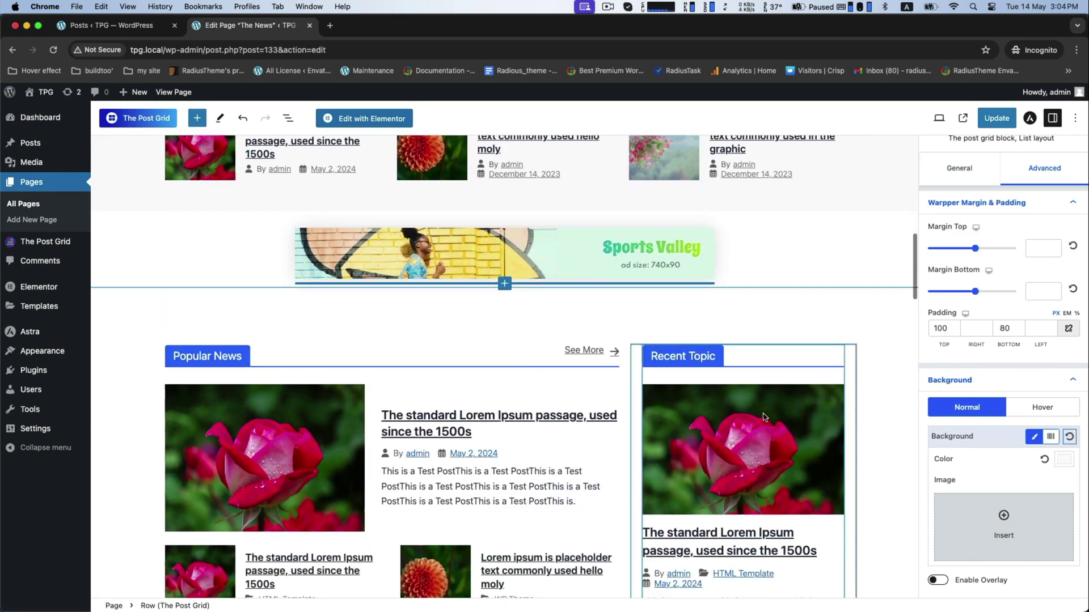
{"action": "scroll", "coordinate": [763, 417], "scroll_direction": "down", "scroll_amount": 5}
{"action": "scroll", "coordinate": [763, 417], "scroll_direction": "down", "scroll_amount": 5}
{"action": "scroll", "coordinate": [763, 417], "scroll_direction": "up", "scroll_amount": 1}
{"action": "scroll", "coordinate": [763, 417], "scroll_direction": "up", "scroll_amount": 1}
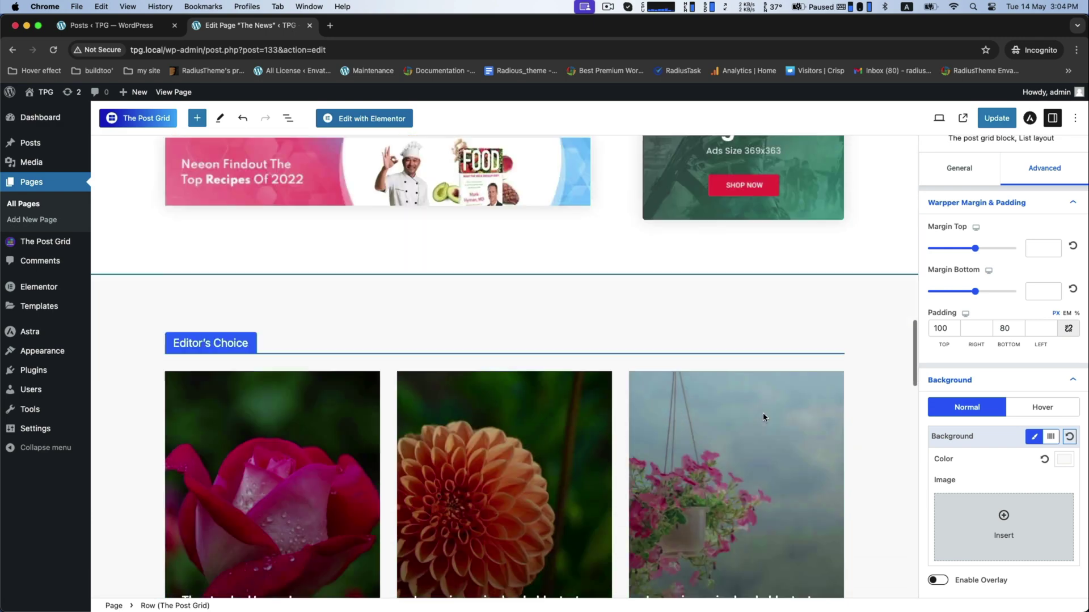
{"action": "scroll", "coordinate": [763, 417], "scroll_direction": "down", "scroll_amount": 5}
{"action": "scroll", "coordinate": [763, 418], "scroll_direction": "down", "scroll_amount": 4}
{"action": "scroll", "coordinate": [763, 416], "scroll_direction": "up", "scroll_amount": 5}
{"action": "scroll", "coordinate": [763, 418], "scroll_direction": "up", "scroll_amount": 2}
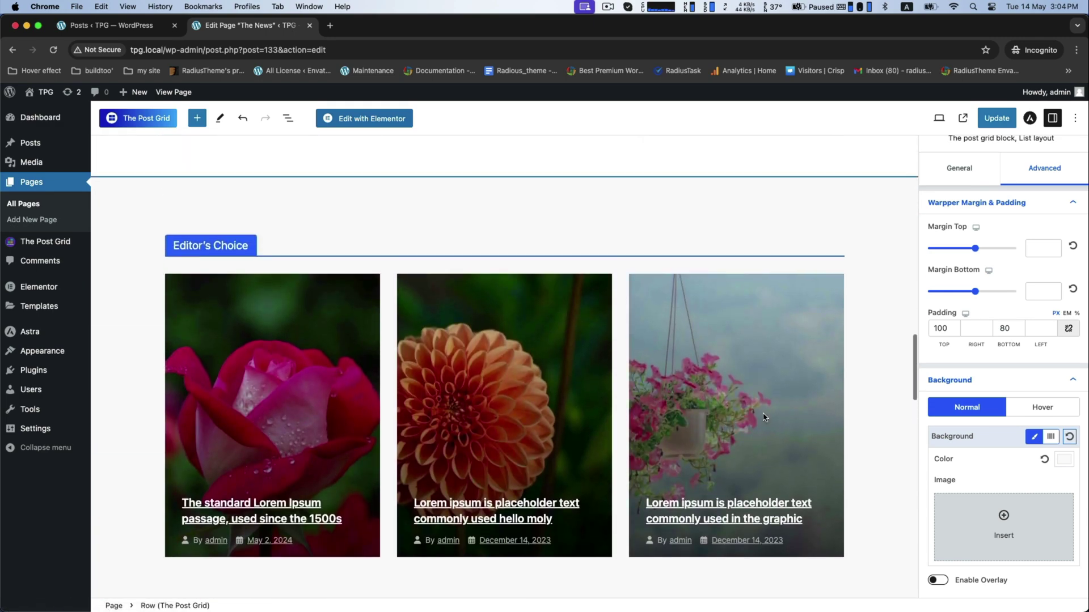
{"action": "scroll", "coordinate": [763, 417], "scroll_direction": "up", "scroll_amount": 1}
- Set the Editor's Choice row's Advanced background colour to slate blue 4C6D7C
{"action": "left_click", "coordinate": [525, 219]}
{"action": "left_click", "coordinate": [1038, 224]}
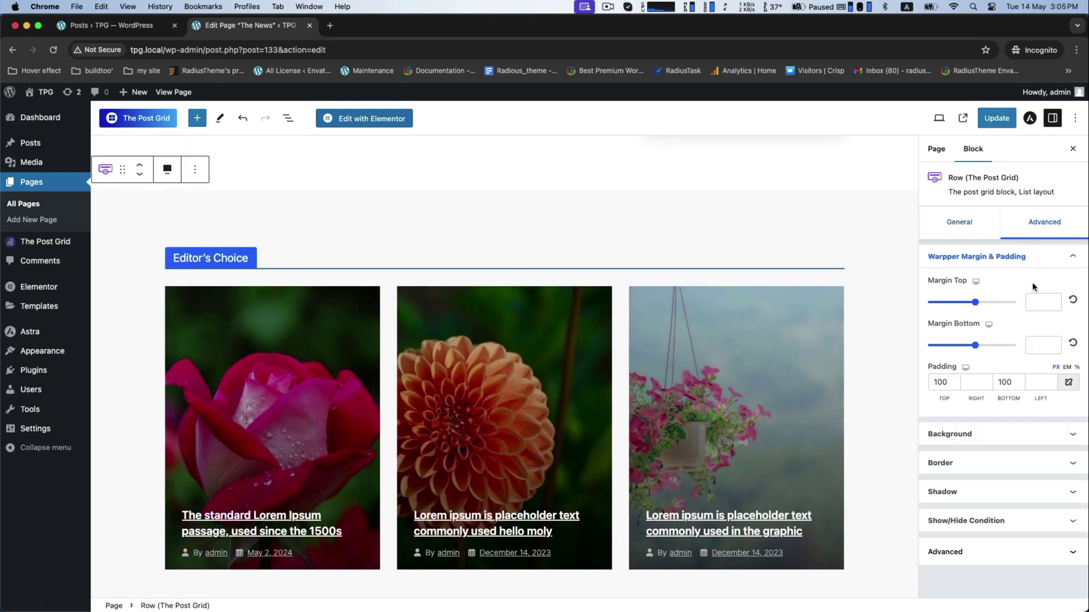
{"action": "left_click", "coordinate": [966, 435]}
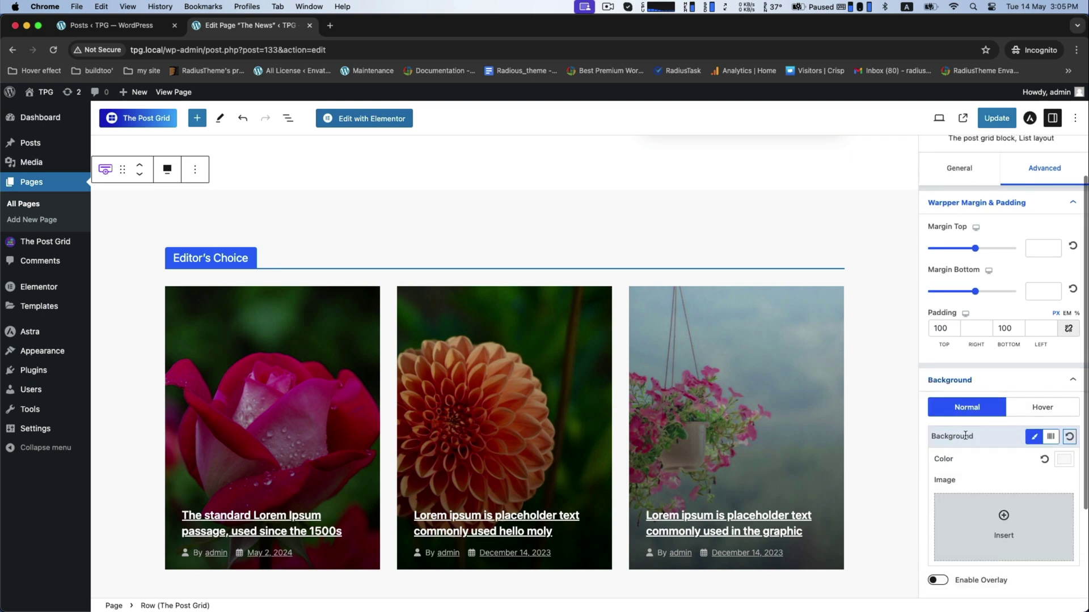
{"action": "left_click", "coordinate": [1061, 460]}
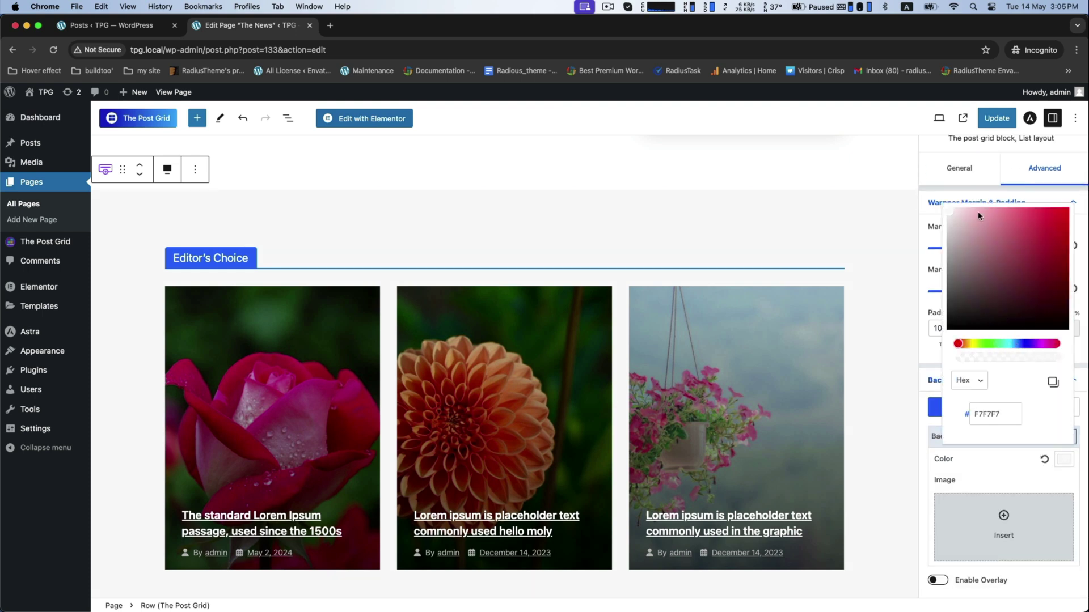
{"action": "mouse_move", "coordinate": [978, 215]}
{"action": "left_mouse_down"}
{"action": "mouse_move", "coordinate": [1015, 260]}
{"action": "mouse_move", "coordinate": [962, 217]}
{"action": "mouse_move", "coordinate": [991, 225]}
{"action": "left_mouse_up"}
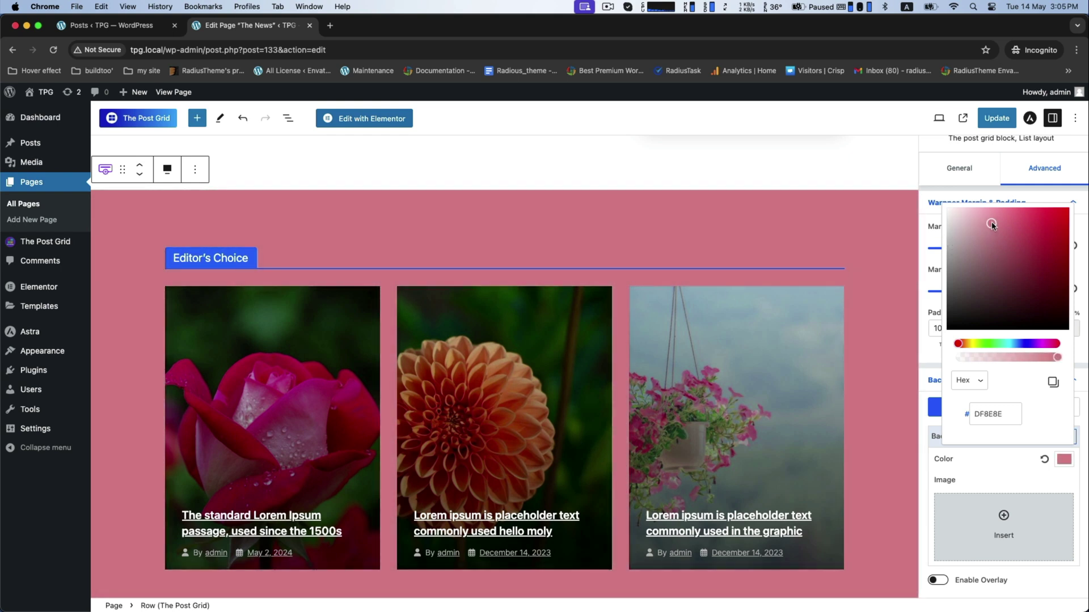
{"action": "left_click", "coordinate": [1014, 344]}
{"action": "mouse_move", "coordinate": [995, 226]}
{"action": "left_mouse_down"}
{"action": "mouse_move", "coordinate": [981, 223]}
{"action": "mouse_move", "coordinate": [975, 275]}
{"action": "mouse_move", "coordinate": [1011, 287]}
{"action": "mouse_move", "coordinate": [997, 275]}
{"action": "left_mouse_up"}
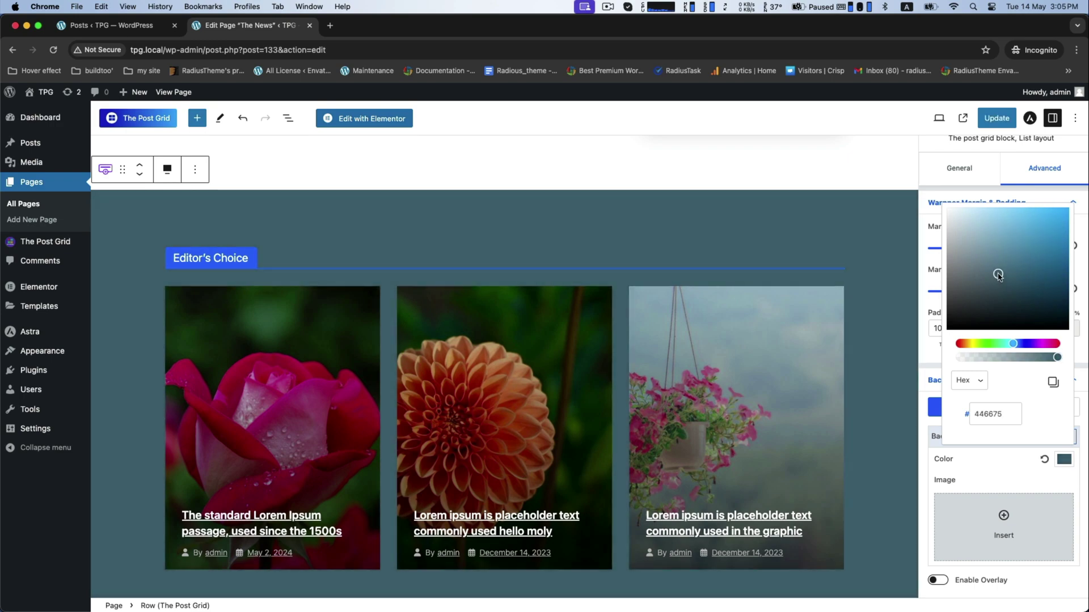
- Set the Popular News row's background colour to light grey F6F4F7, then update the page
{"action": "left_click", "coordinate": [923, 423]}
{"action": "scroll", "coordinate": [841, 369], "scroll_direction": "down", "scroll_amount": 10}
{"action": "scroll", "coordinate": [841, 370], "scroll_direction": "down", "scroll_amount": 10}
{"action": "scroll", "coordinate": [841, 369], "scroll_direction": "down", "scroll_amount": 3}
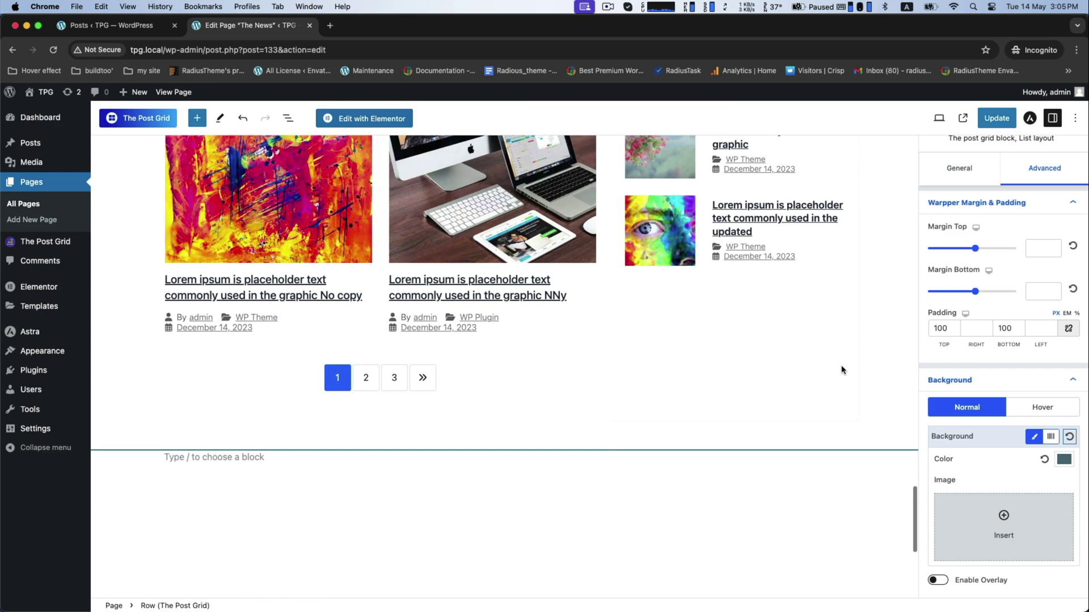
{"action": "scroll", "coordinate": [841, 369], "scroll_direction": "up", "scroll_amount": 5}
{"action": "scroll", "coordinate": [841, 369], "scroll_direction": "up", "scroll_amount": 5}
{"action": "scroll", "coordinate": [842, 369], "scroll_direction": "up", "scroll_amount": 5}
{"action": "scroll", "coordinate": [842, 369], "scroll_direction": "up", "scroll_amount": 5}
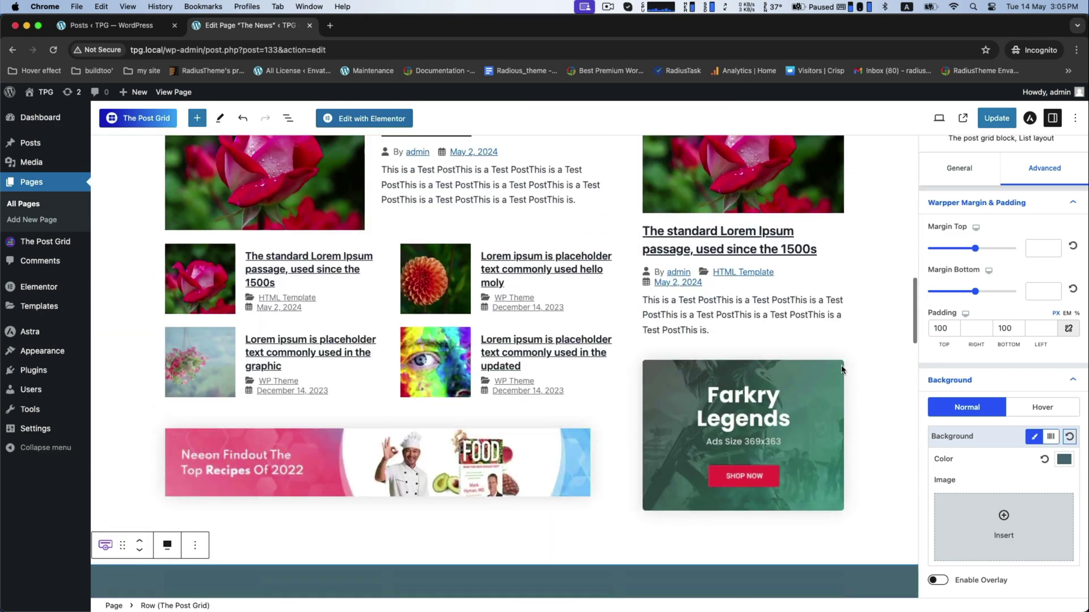
{"action": "scroll", "coordinate": [841, 369], "scroll_direction": "up", "scroll_amount": 5}
{"action": "scroll", "coordinate": [724, 323], "scroll_direction": "up", "scroll_amount": 1}
{"action": "left_click", "coordinate": [516, 327]}
{"action": "scroll", "coordinate": [515, 327], "scroll_direction": "down", "scroll_amount": 4}
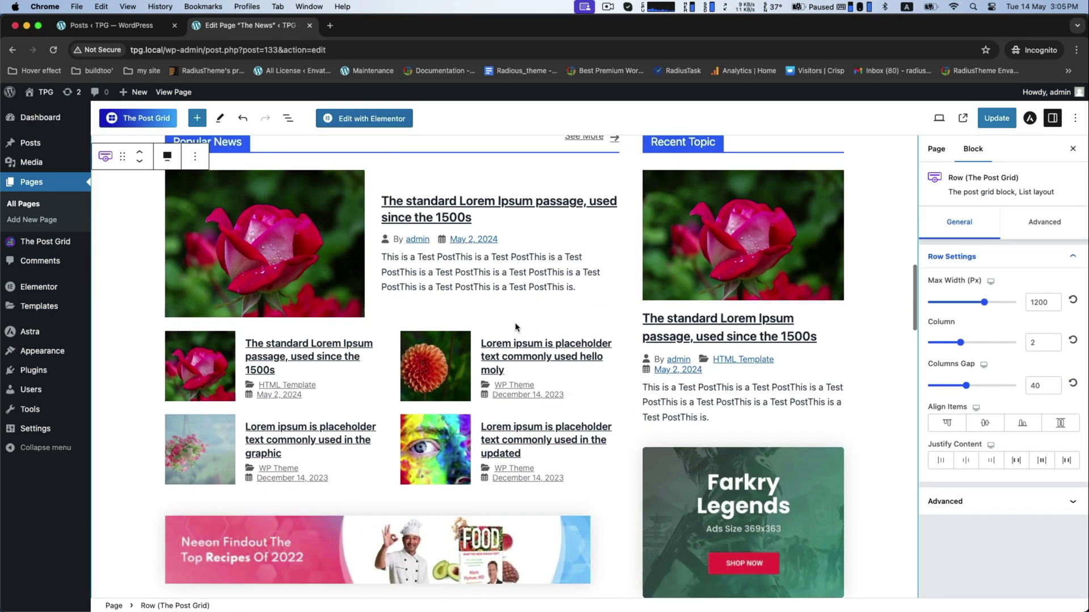
{"action": "scroll", "coordinate": [516, 327], "scroll_direction": "up", "scroll_amount": 3}
{"action": "scroll", "coordinate": [516, 327], "scroll_direction": "up", "scroll_amount": 1}
{"action": "left_click", "coordinate": [1031, 226]}
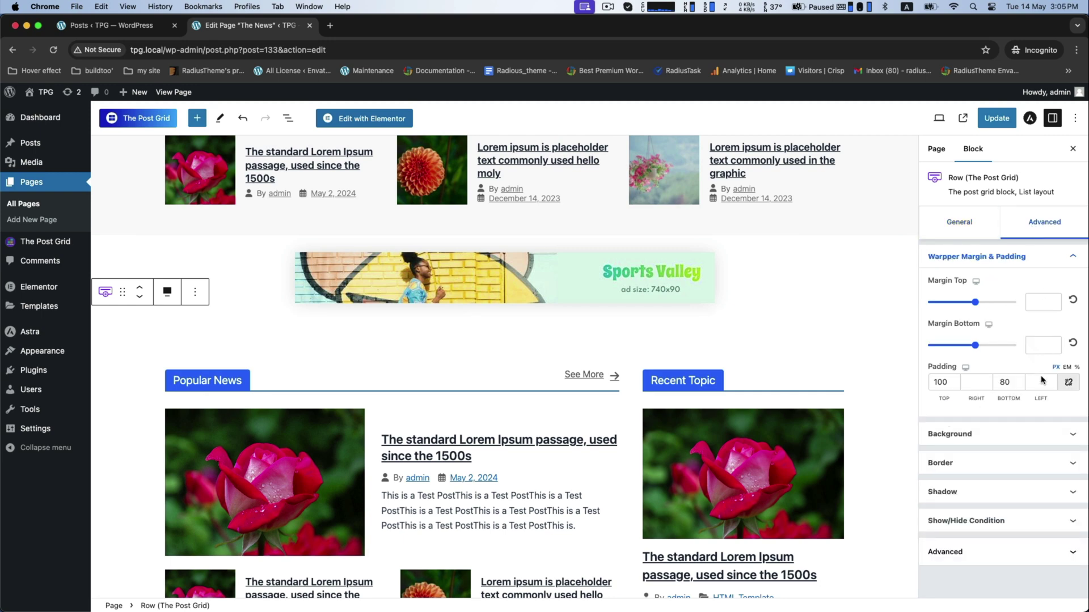
{"action": "left_click", "coordinate": [1027, 436]}
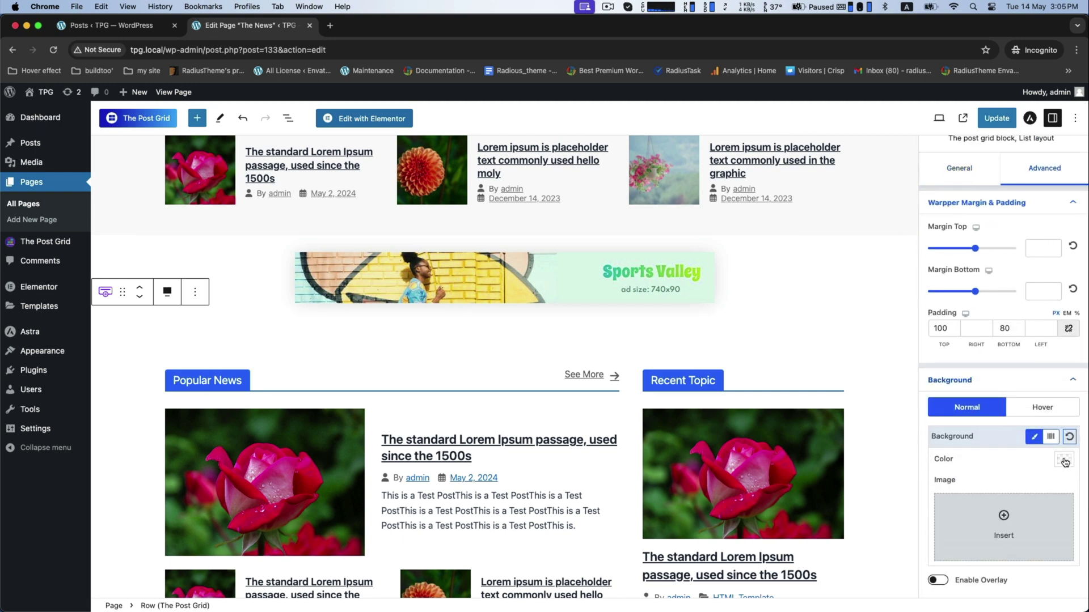
{"action": "left_click", "coordinate": [1064, 460]}
{"action": "left_click", "coordinate": [1034, 346]}
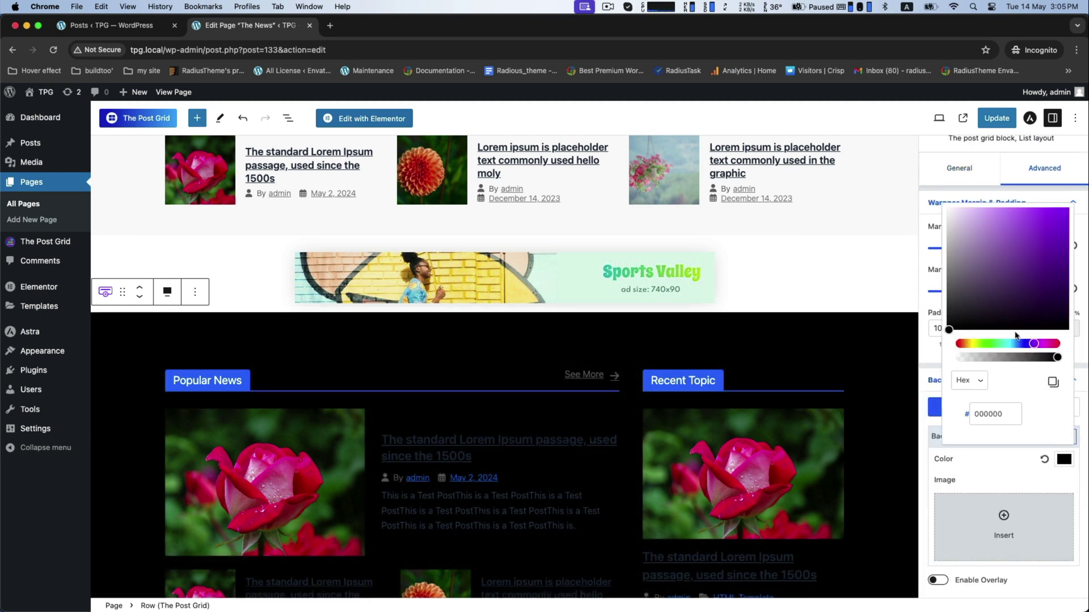
{"action": "left_click", "coordinate": [951, 215]}
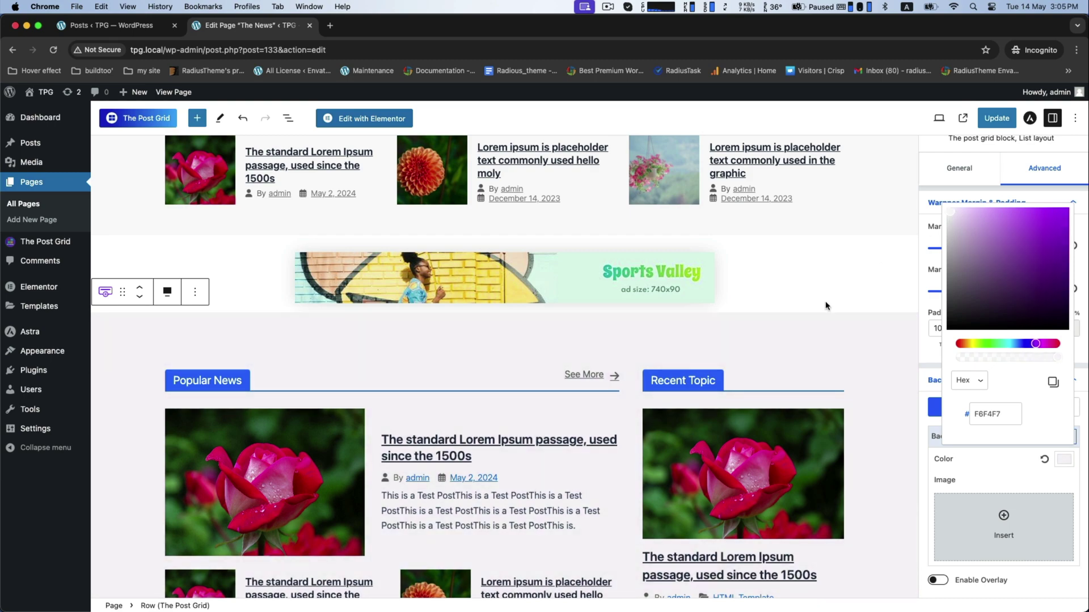
{"action": "scroll", "coordinate": [797, 340], "scroll_direction": "up", "scroll_amount": 10}
{"action": "scroll", "coordinate": [796, 340], "scroll_direction": "down", "scroll_amount": 2}
{"action": "scroll", "coordinate": [798, 346], "scroll_direction": "up", "scroll_amount": 15}
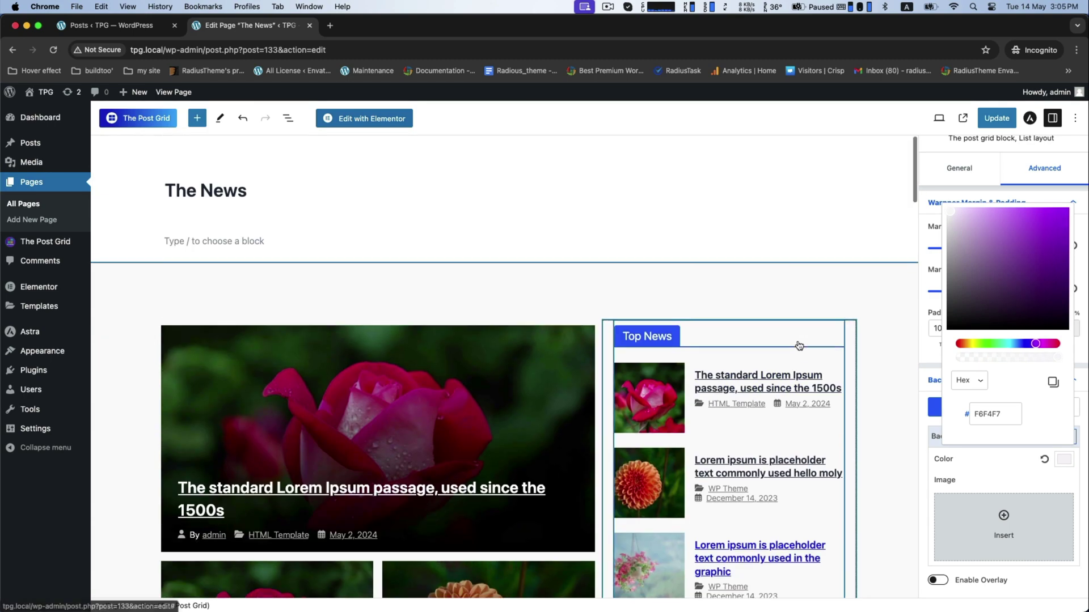
{"action": "left_click", "coordinate": [990, 121]}
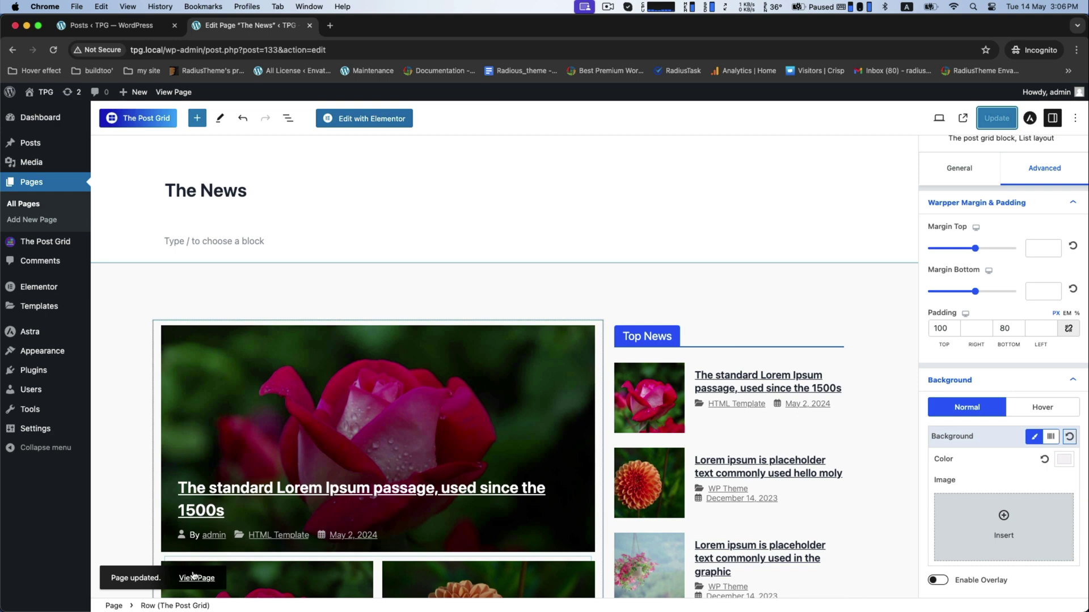
- View the updated The News homepage on the live site to check the new section backgrounds
{"action": "left_click", "coordinate": [194, 577]}
{"action": "scroll", "coordinate": [989, 454], "scroll_direction": "down", "scroll_amount": 2}
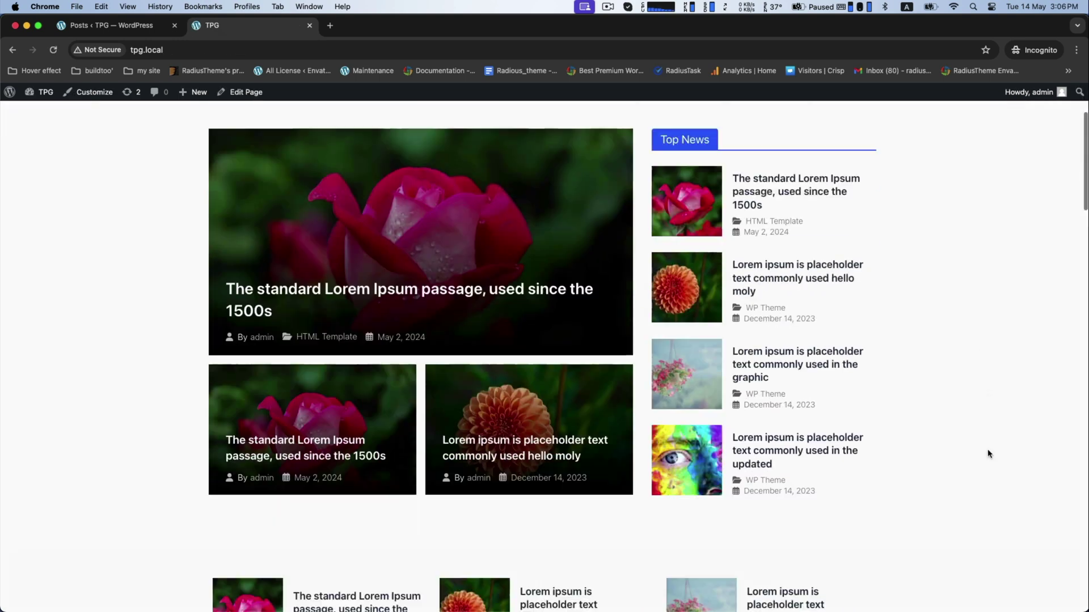
{"action": "scroll", "coordinate": [989, 455], "scroll_direction": "down", "scroll_amount": 3}
{"action": "scroll", "coordinate": [988, 455], "scroll_direction": "down", "scroll_amount": 2}
{"action": "scroll", "coordinate": [989, 454], "scroll_direction": "down", "scroll_amount": 2}
{"action": "scroll", "coordinate": [988, 454], "scroll_direction": "down", "scroll_amount": 1}
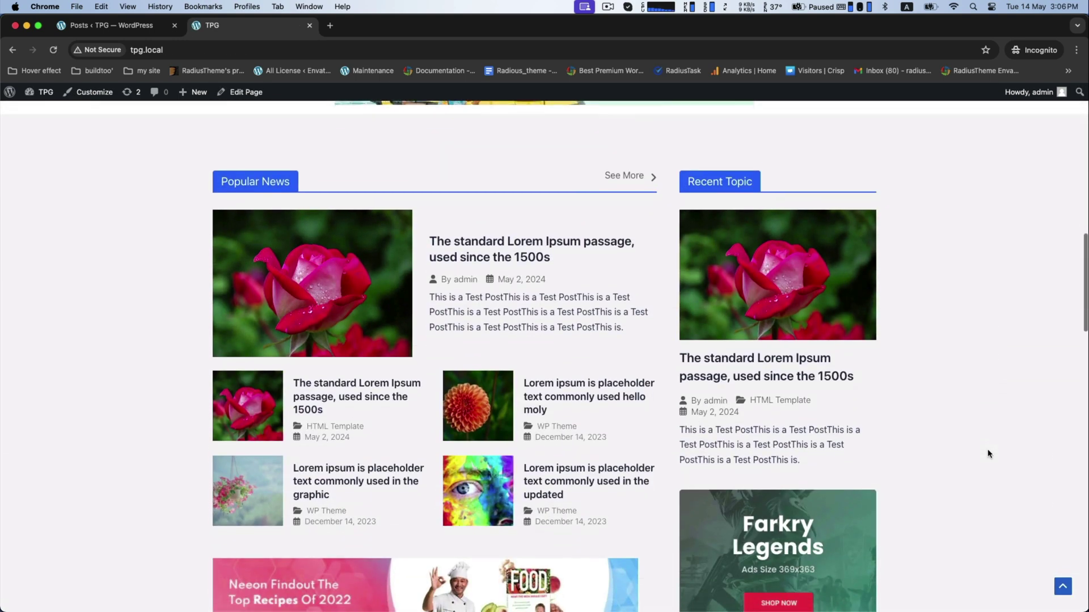
{"action": "scroll", "coordinate": [988, 455], "scroll_direction": "down", "scroll_amount": 1}
{"action": "scroll", "coordinate": [989, 454], "scroll_direction": "down", "scroll_amount": 5}
{"action": "scroll", "coordinate": [989, 454], "scroll_direction": "down", "scroll_amount": 2}
{"action": "scroll", "coordinate": [989, 455], "scroll_direction": "down", "scroll_amount": 3}
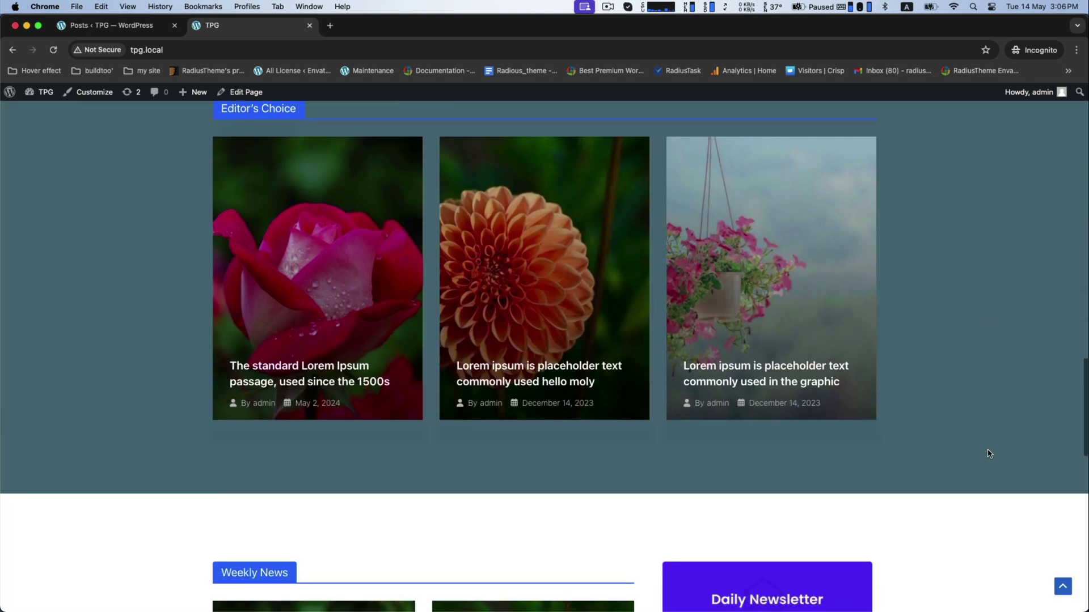
{"action": "scroll", "coordinate": [989, 454], "scroll_direction": "down", "scroll_amount": 1}
{"action": "scroll", "coordinate": [988, 454], "scroll_direction": "down", "scroll_amount": 2}
{"action": "scroll", "coordinate": [988, 454], "scroll_direction": "down", "scroll_amount": 3}
{"action": "scroll", "coordinate": [989, 454], "scroll_direction": "down", "scroll_amount": 3}
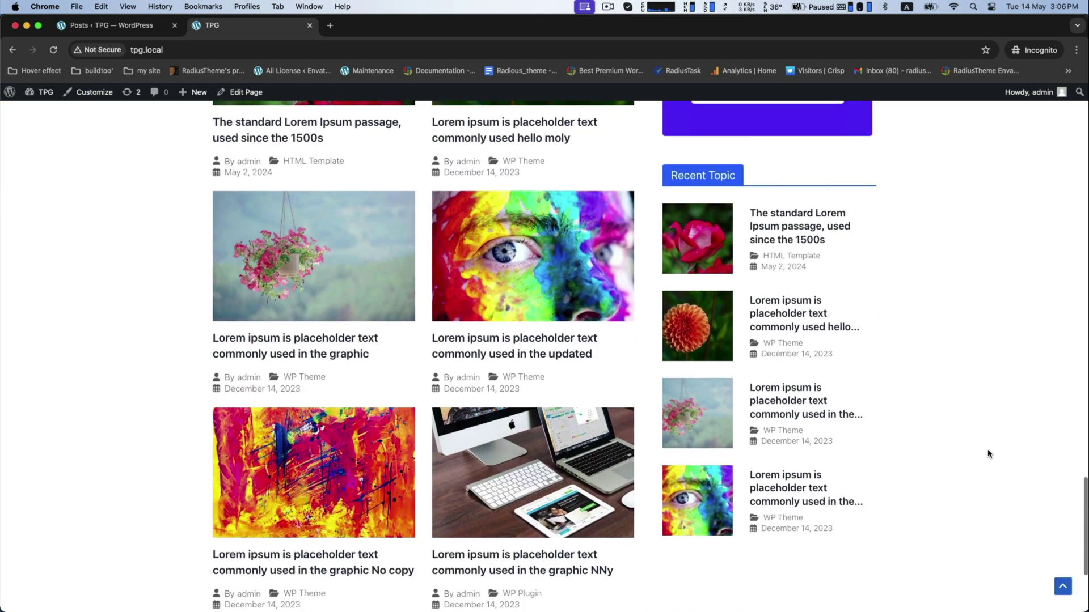
{"action": "scroll", "coordinate": [988, 454], "scroll_direction": "down", "scroll_amount": 1}
{"action": "scroll", "coordinate": [988, 454], "scroll_direction": "down", "scroll_amount": 1}
{"action": "scroll", "coordinate": [989, 455], "scroll_direction": "up", "scroll_amount": 5}
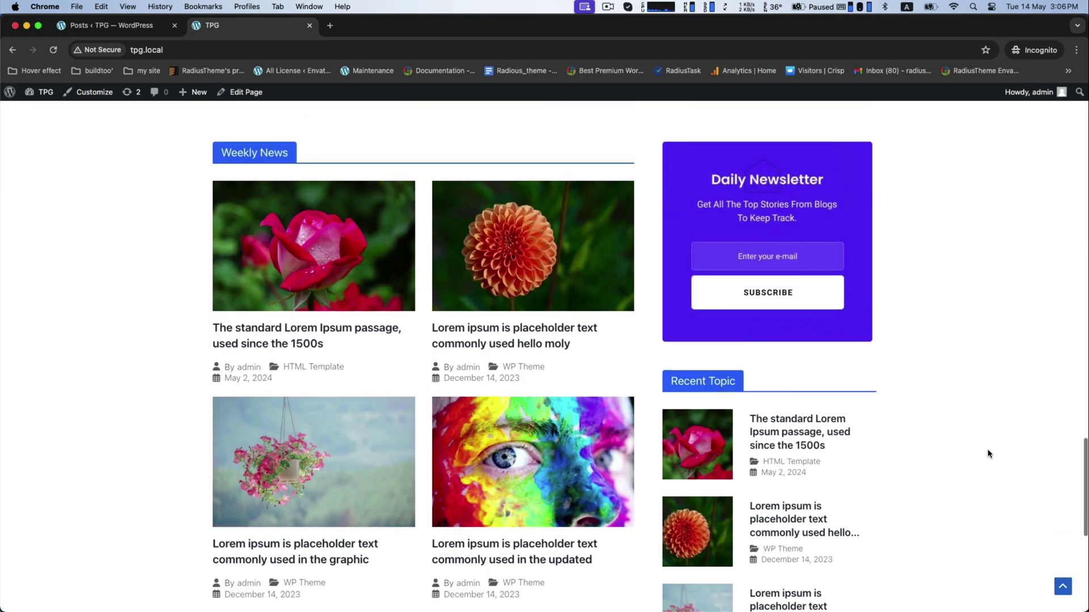
{"action": "scroll", "coordinate": [988, 455], "scroll_direction": "up", "scroll_amount": 5}
{"action": "scroll", "coordinate": [988, 454], "scroll_direction": "up", "scroll_amount": 3}
{"action": "scroll", "coordinate": [988, 454], "scroll_direction": "up", "scroll_amount": 4}
{"action": "scroll", "coordinate": [989, 454], "scroll_direction": "up", "scroll_amount": 2}
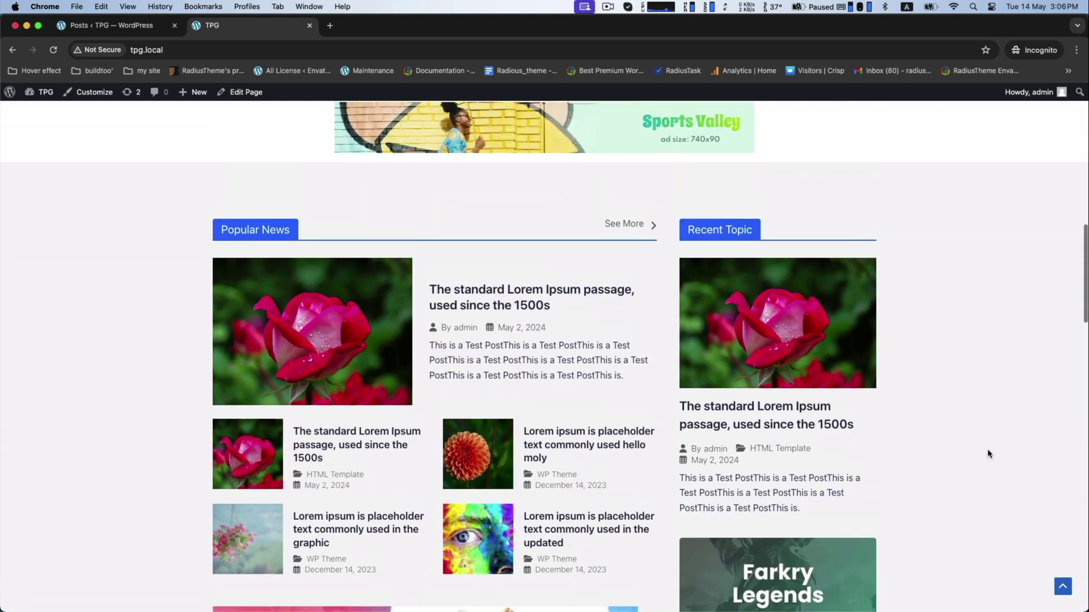
{"action": "scroll", "coordinate": [989, 454], "scroll_direction": "up", "scroll_amount": 3}
{"action": "scroll", "coordinate": [988, 454], "scroll_direction": "up", "scroll_amount": 5}
{"action": "scroll", "coordinate": [989, 454], "scroll_direction": "up", "scroll_amount": 1}
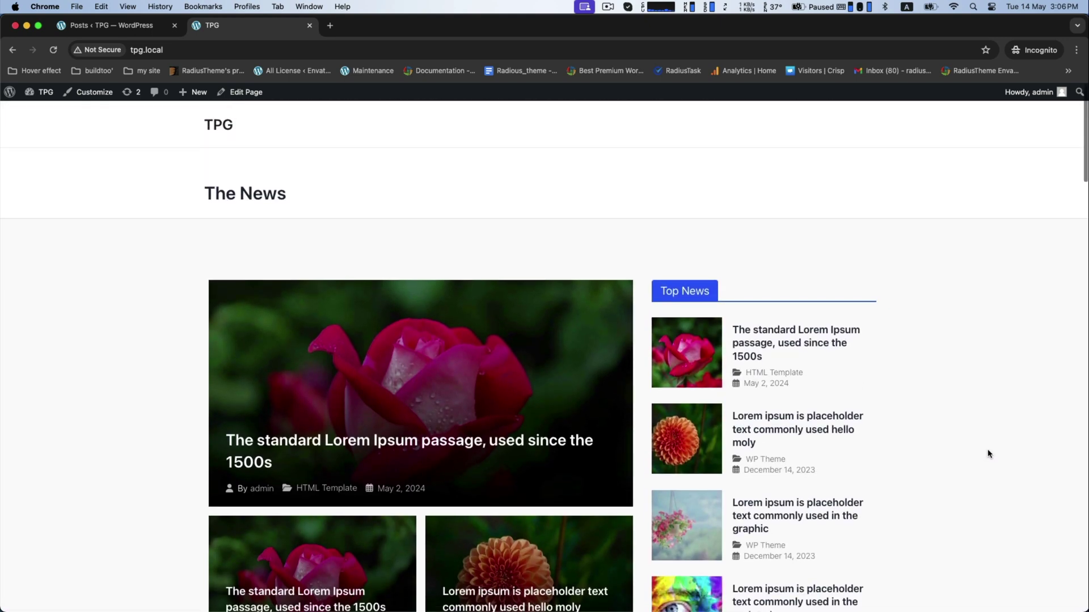